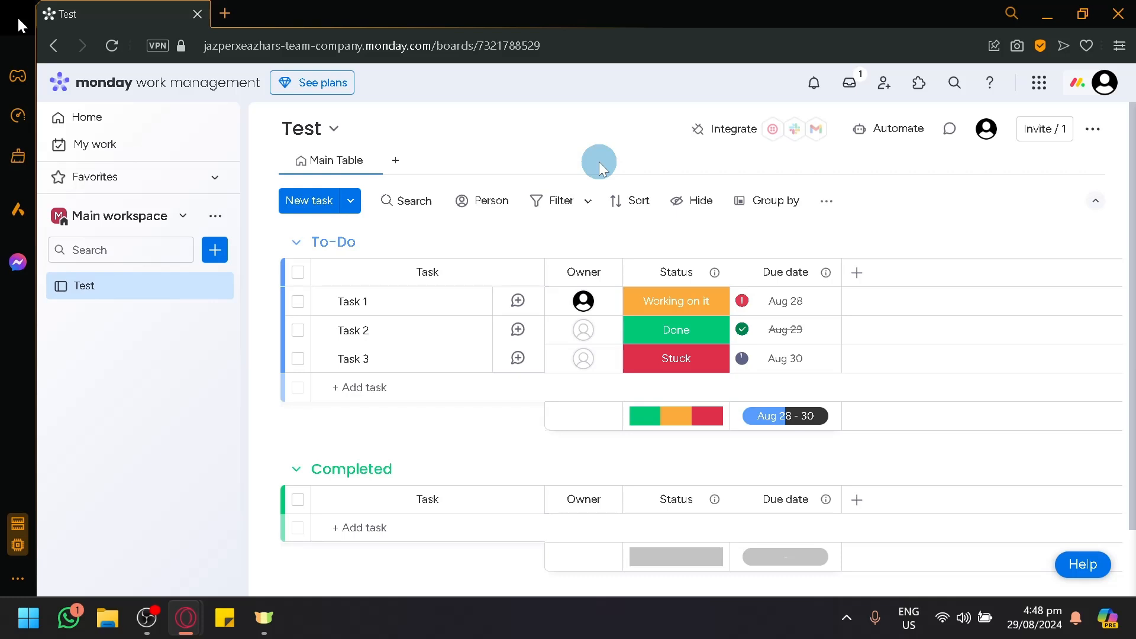
pyautogui.scroll(-1, 590, 342)
pyautogui.scroll(1, 590, 342)
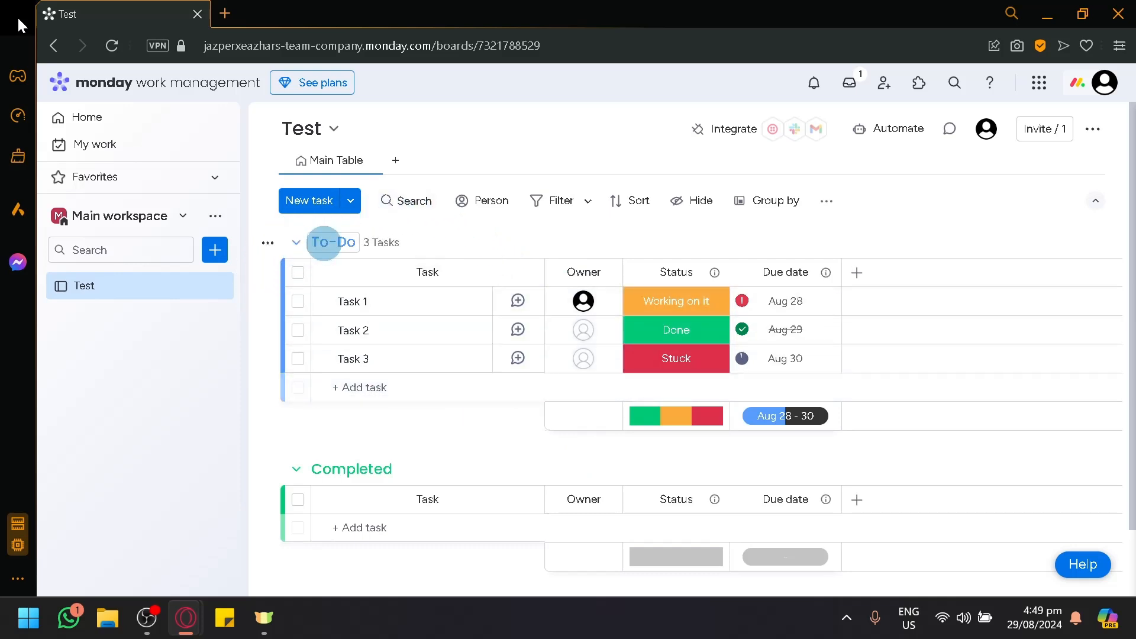
pyautogui.click(333, 242)
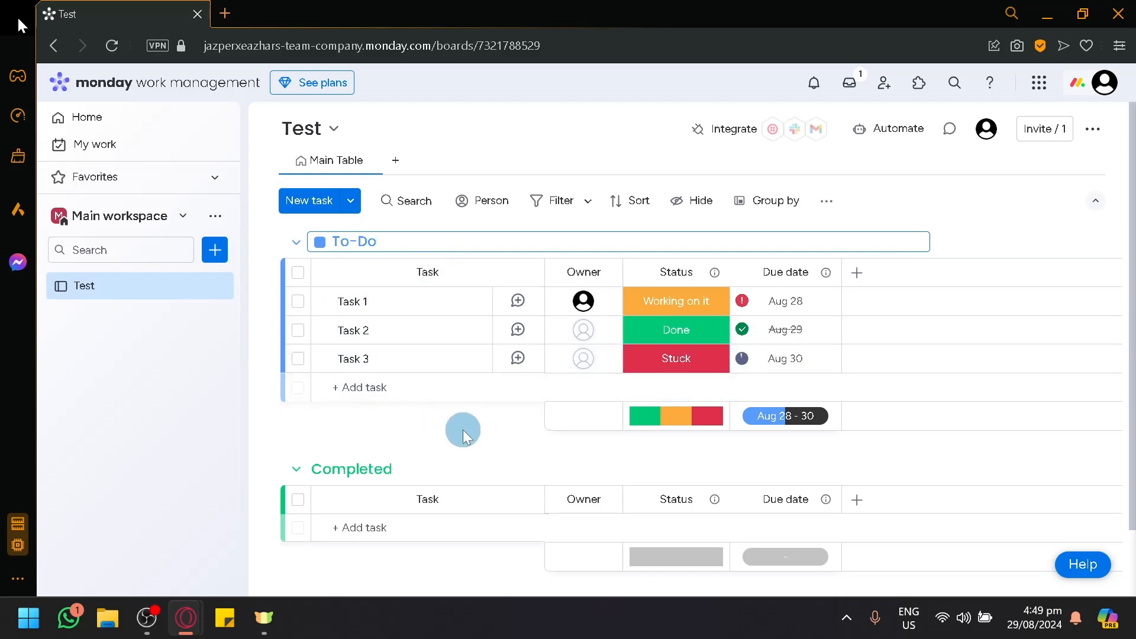
pyautogui.scroll(-2, 527, 396)
pyautogui.click(527, 397)
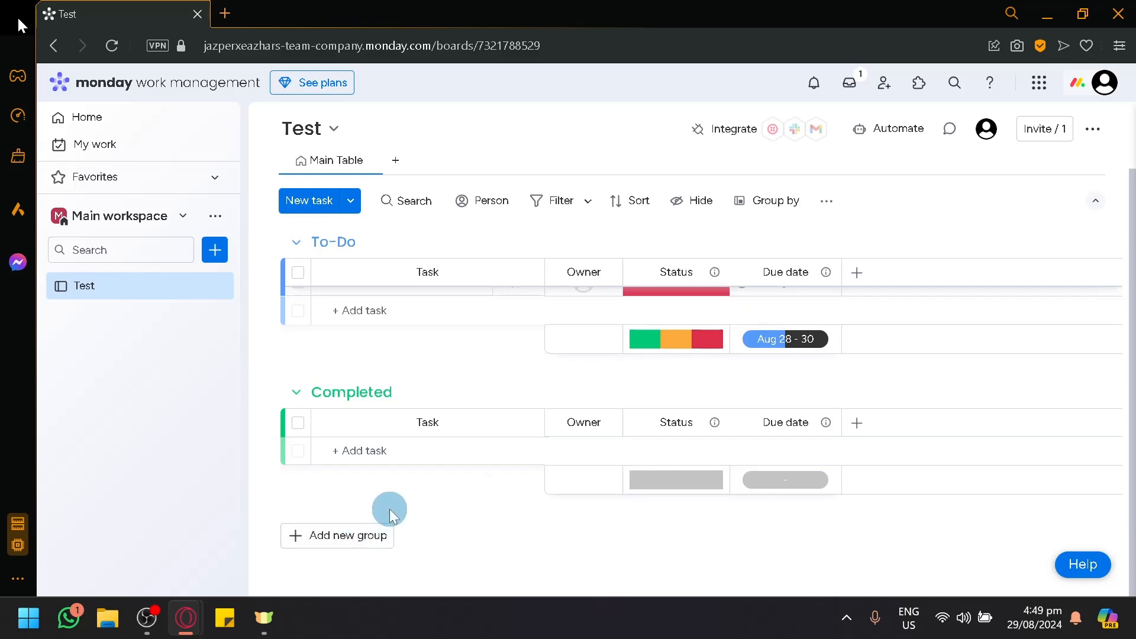
pyautogui.scroll(2, 417, 455)
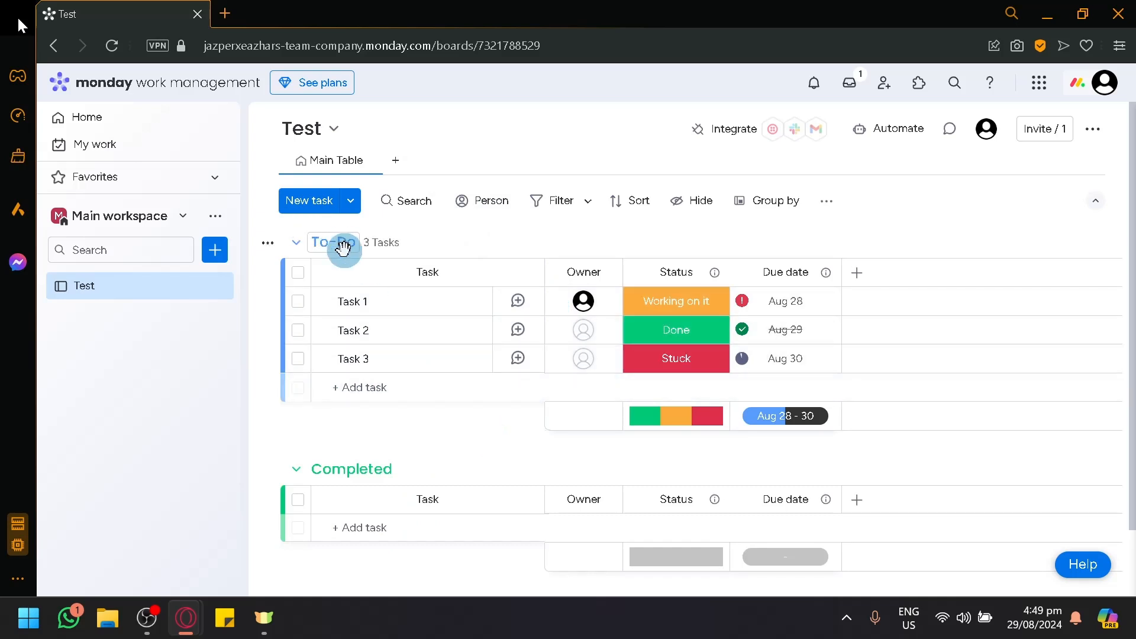
pyautogui.scroll(-2, 395, 435)
pyautogui.scroll(2, 351, 293)
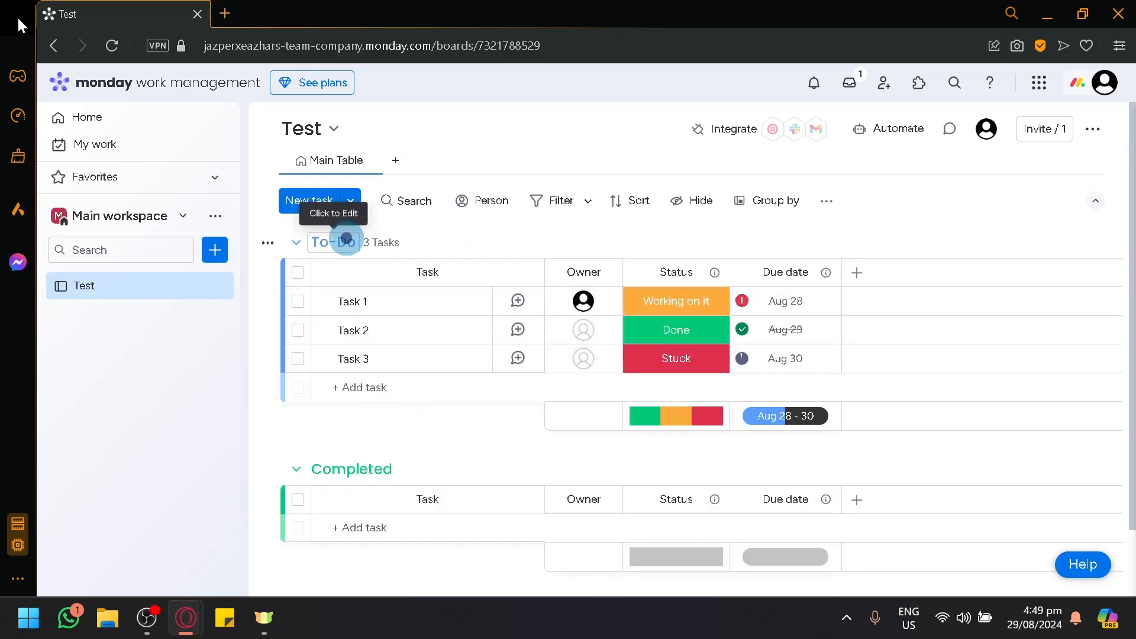
# - Rename the To-Do group as "Academic Related"
pyautogui.click(337, 242)
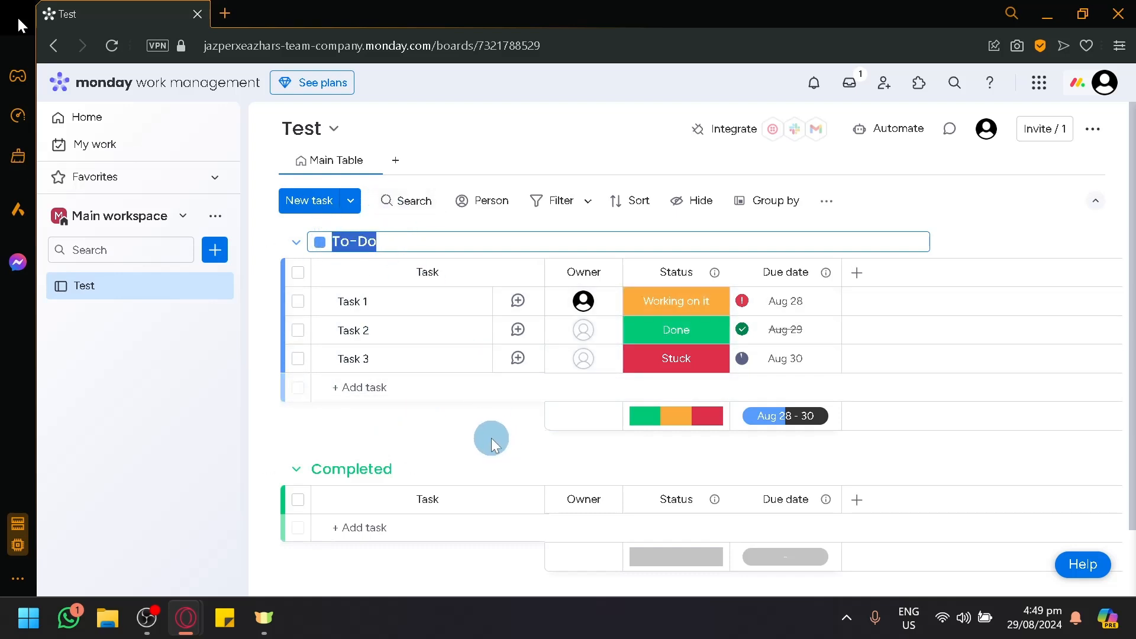
pyautogui.write('Academic Related')
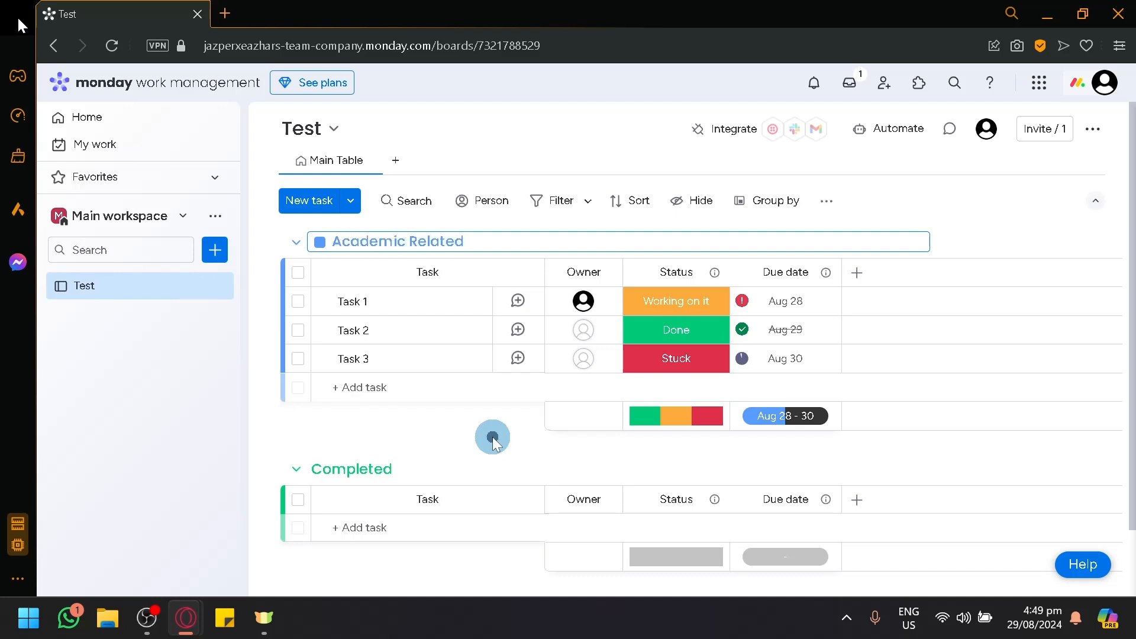
pyautogui.click(492, 441)
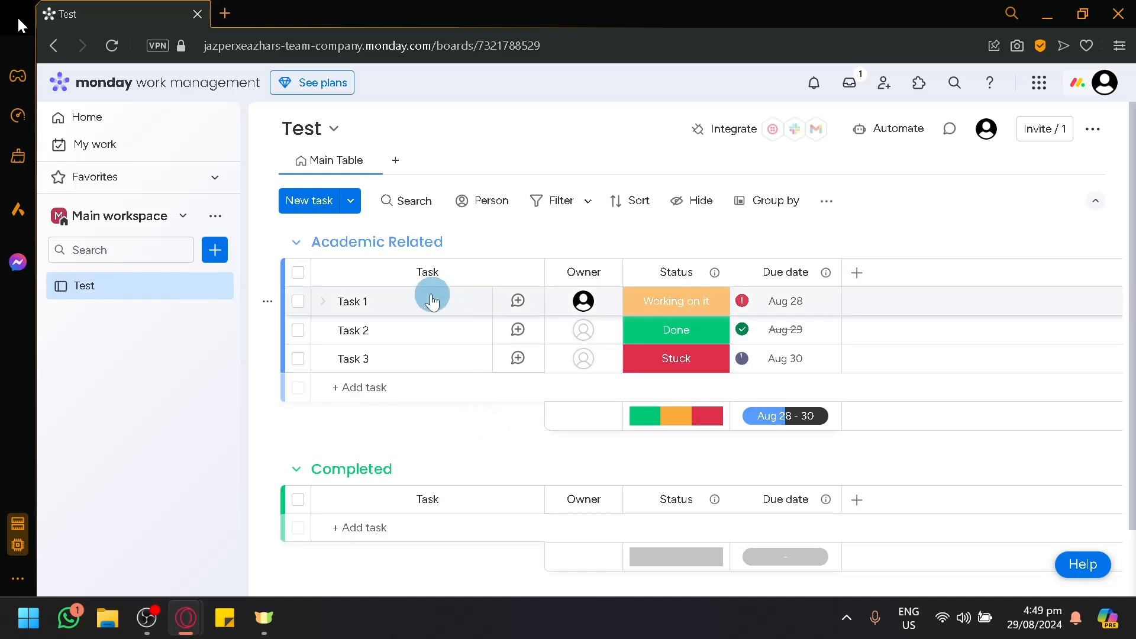
# - Open Task 1 and rename it as "Research About the Erlang Programming Language"
pyautogui.click(380, 307)
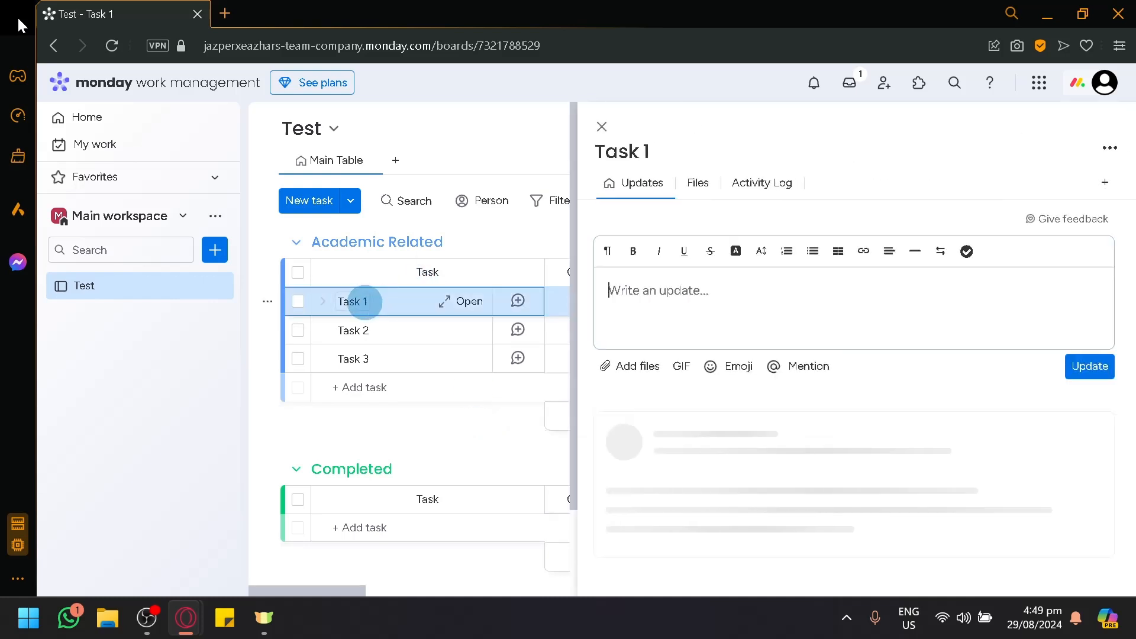
pyautogui.click(624, 151)
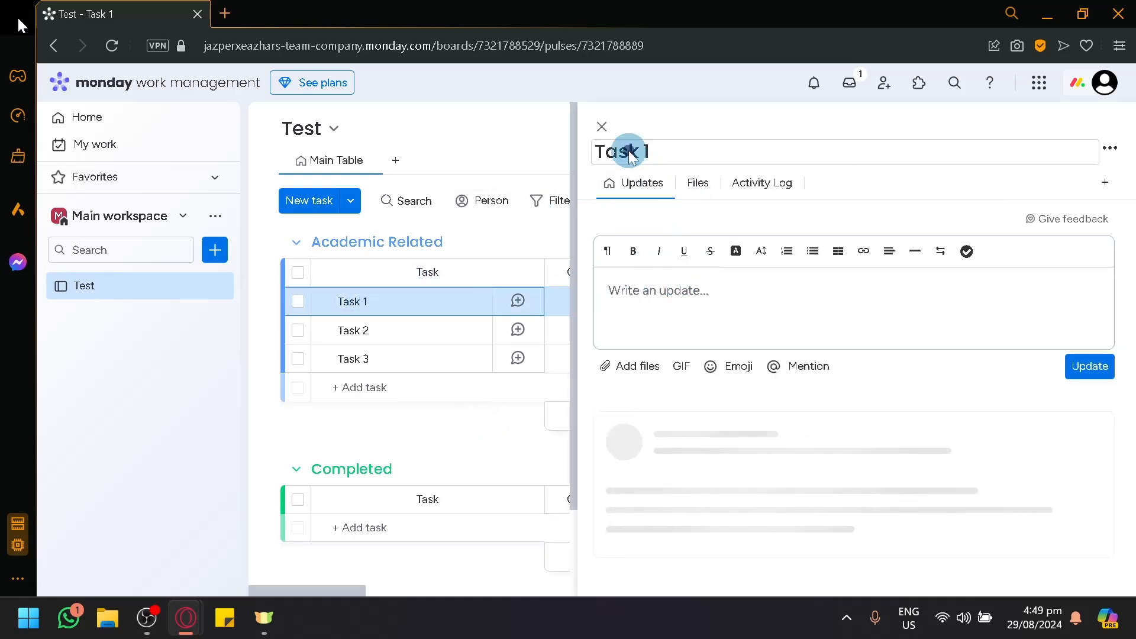
pyautogui.moveTo(685, 148); pyautogui.dragTo(587, 154)
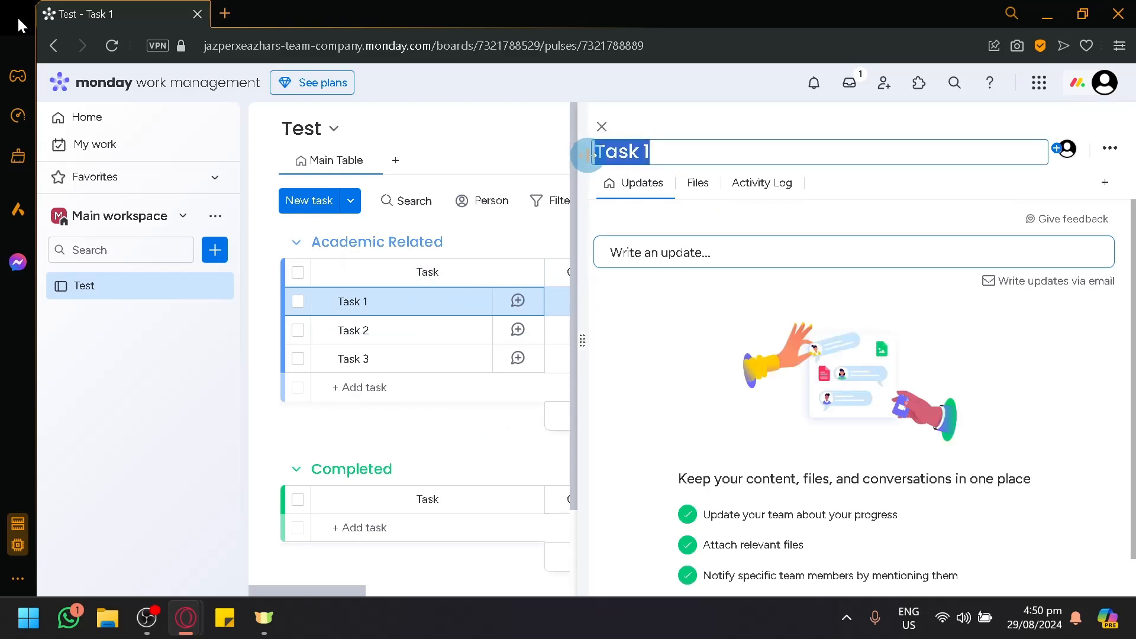
pyautogui.write('Research About the Erlang Pr')
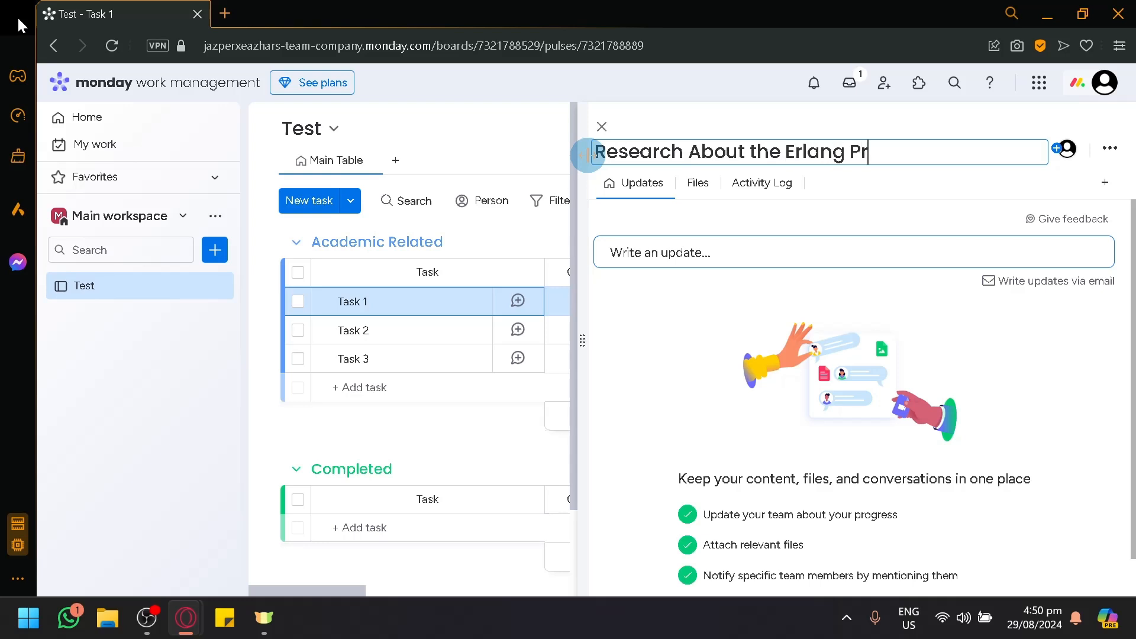
pyautogui.write('ogramming Lang')
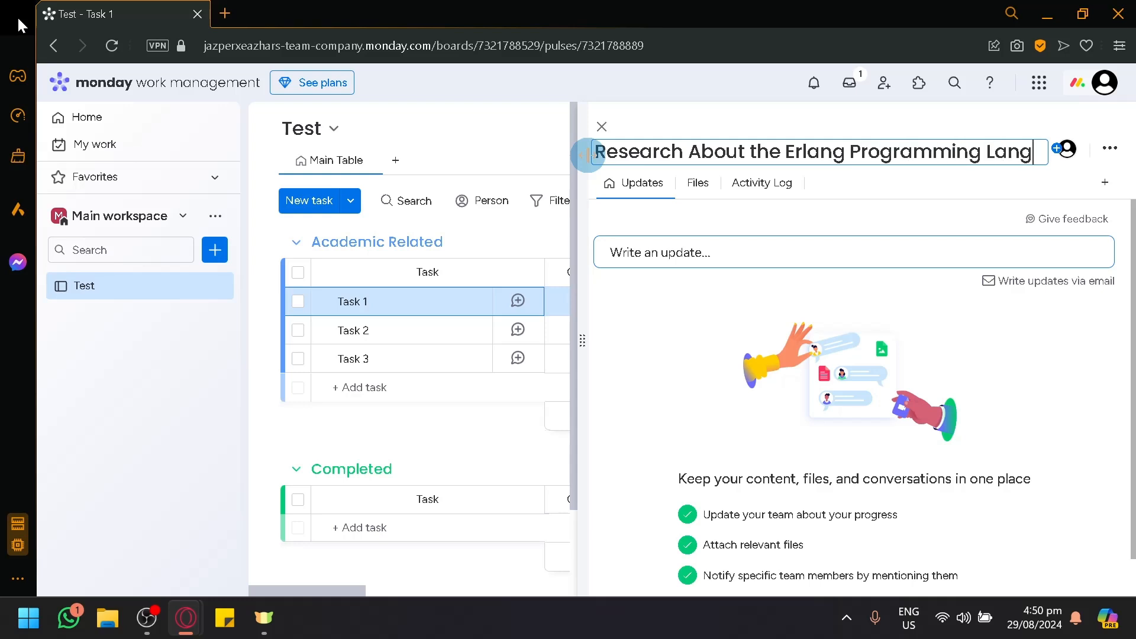
pyautogui.write('u')
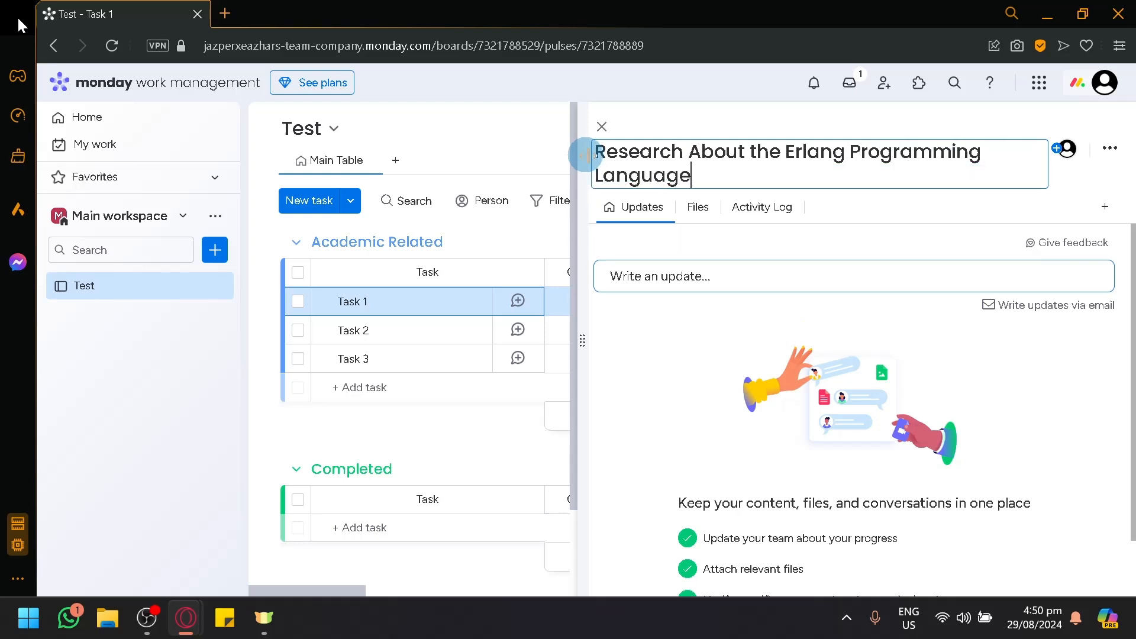
pyautogui.write('age')
# - Open Task 2 and rename it as "Finish Computation Assignment"
pyautogui.click(375, 328)
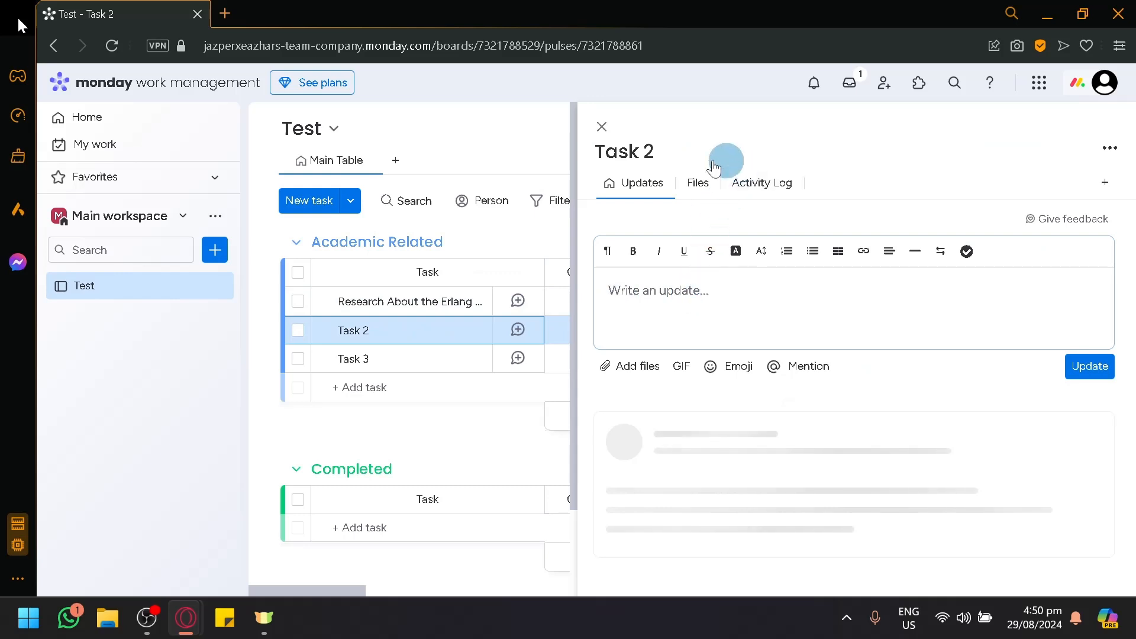
pyautogui.click(679, 150)
pyautogui.moveTo(680, 150); pyautogui.dragTo(588, 150)
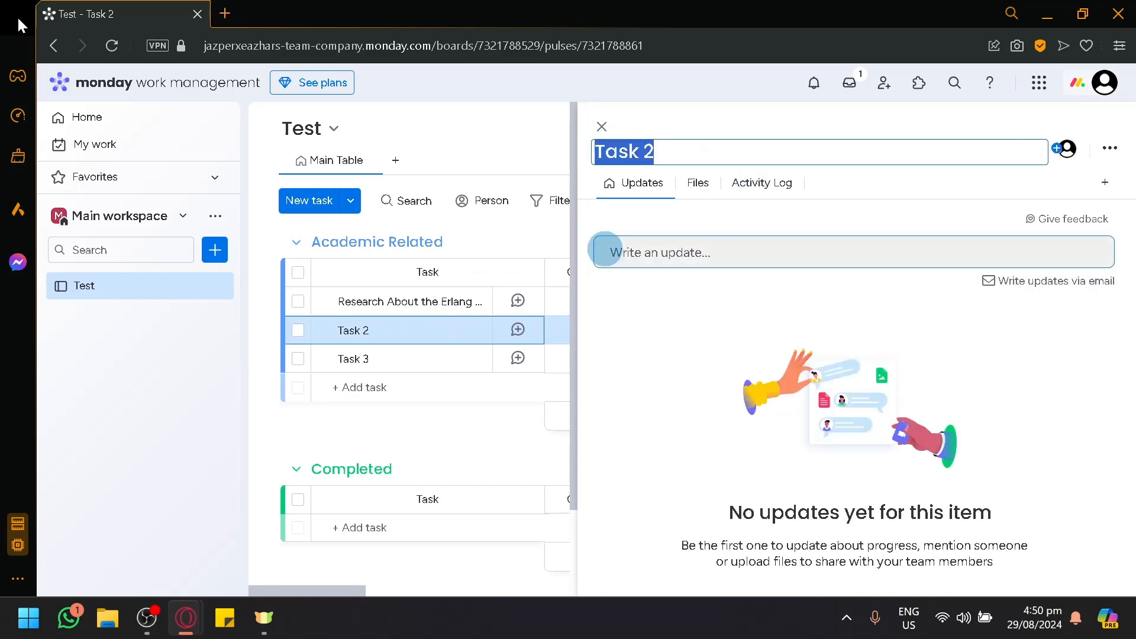
pyautogui.write('Finish Computation Assignment')
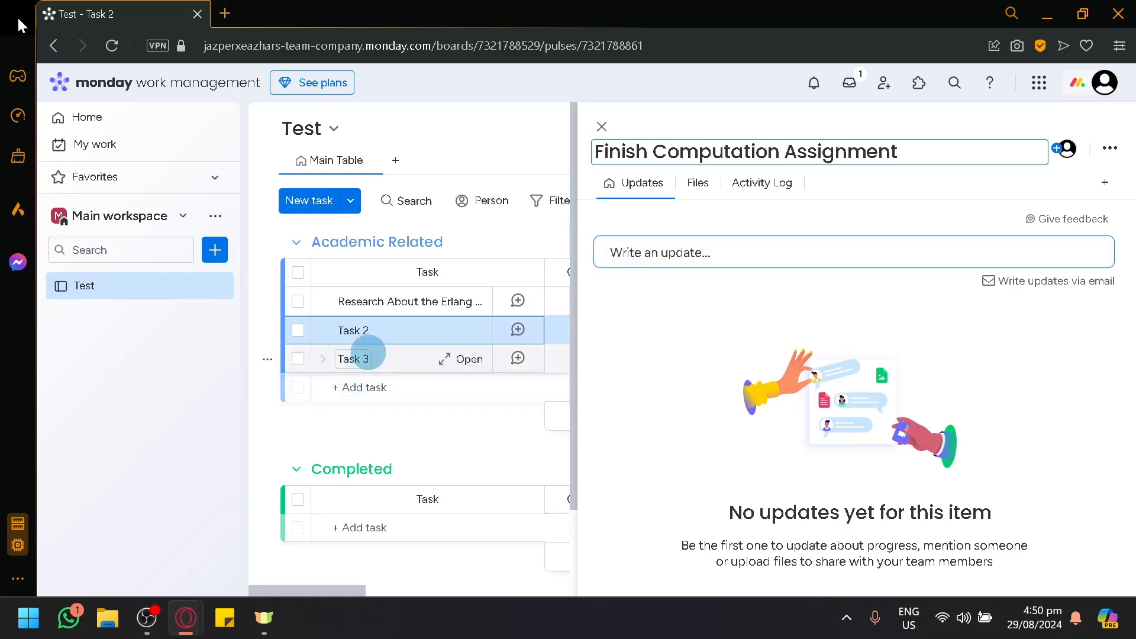
pyautogui.click(398, 354)
# - Open Task 3, rename it as "Make Programming Reflection" and close the task details
pyautogui.click(739, 152)
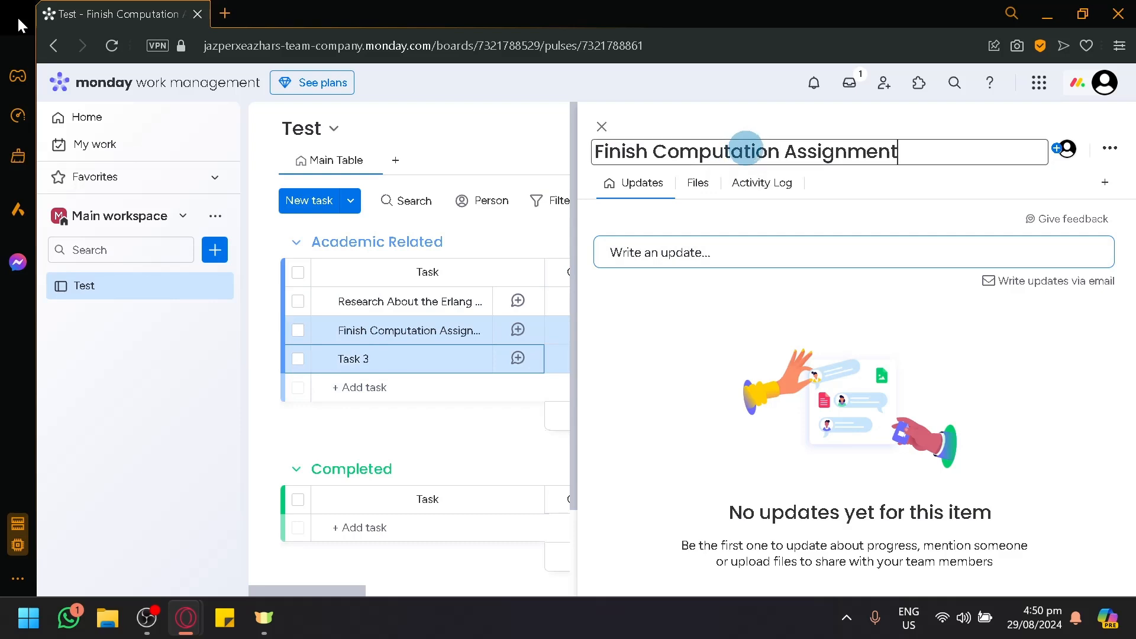
pyautogui.tripleClick(745, 150)
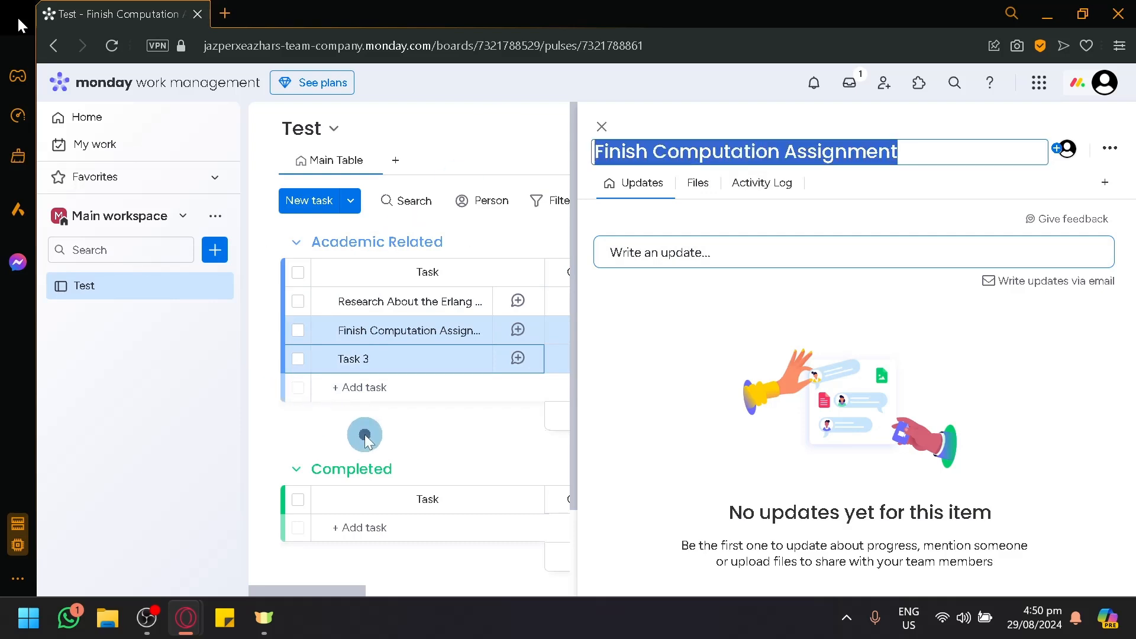
pyautogui.click(361, 358)
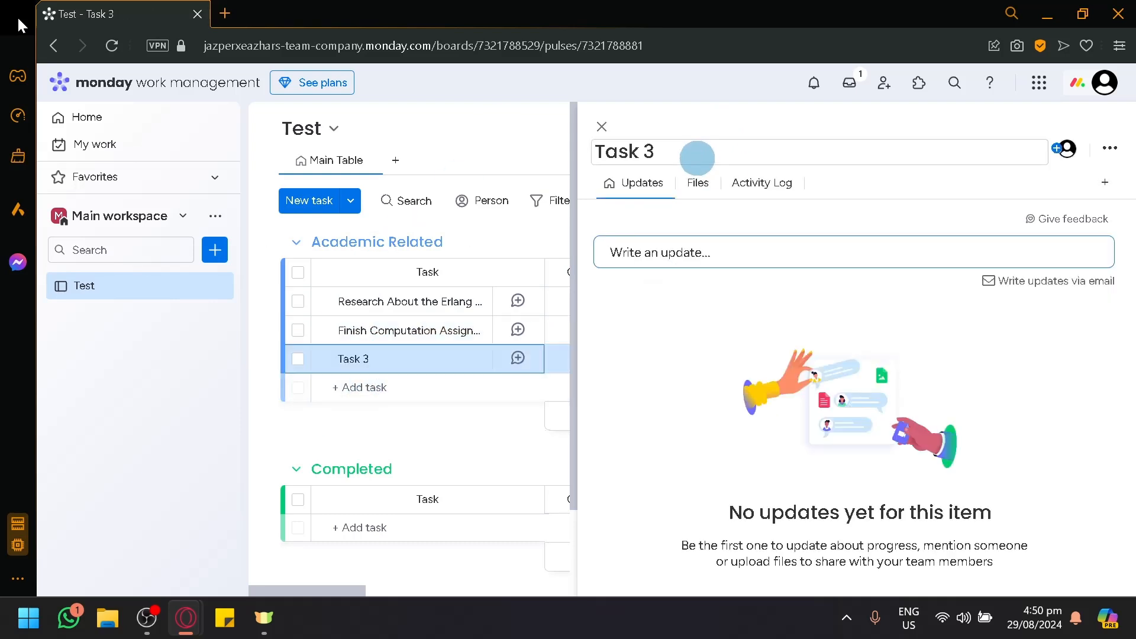
pyautogui.click(697, 151)
pyautogui.tripleClick(700, 151)
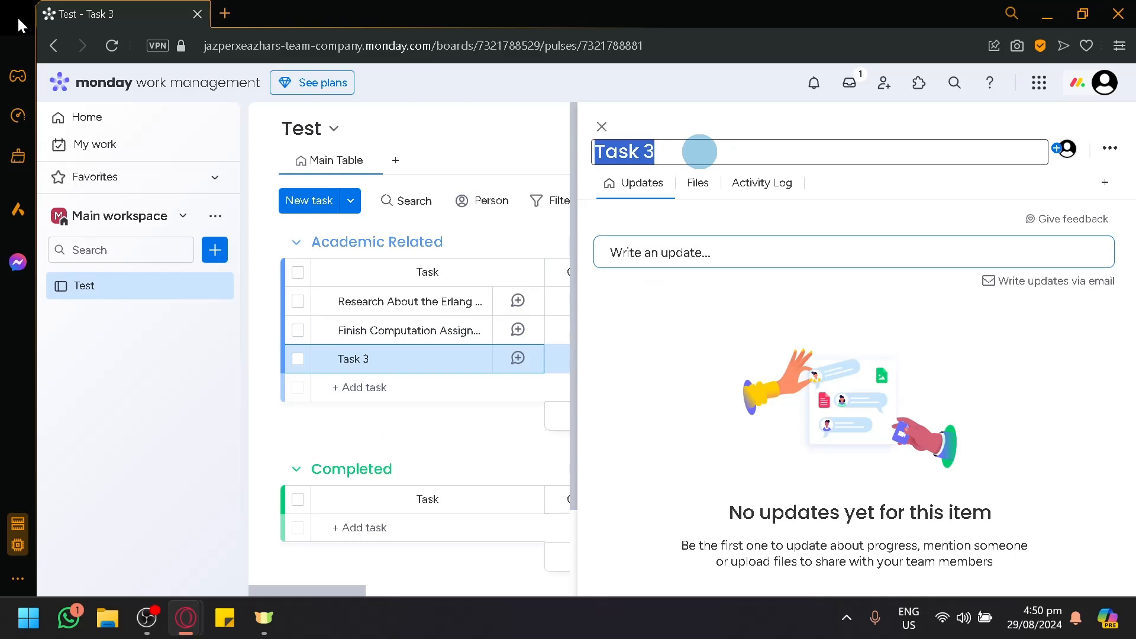
pyautogui.write('Make P')
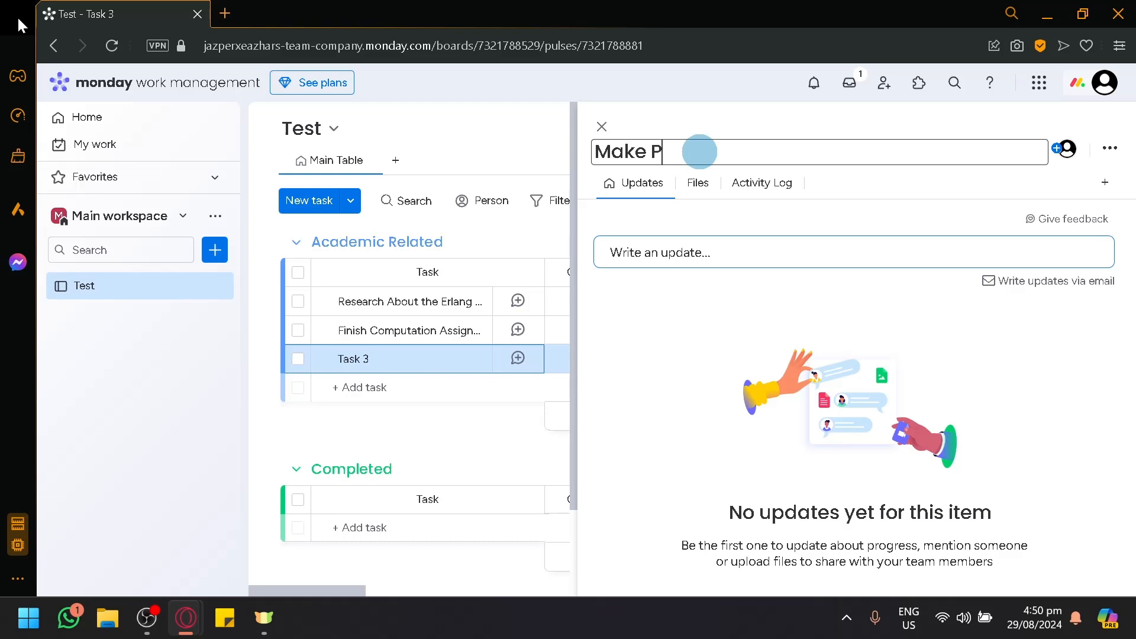
pyautogui.write('rogramming Refle')
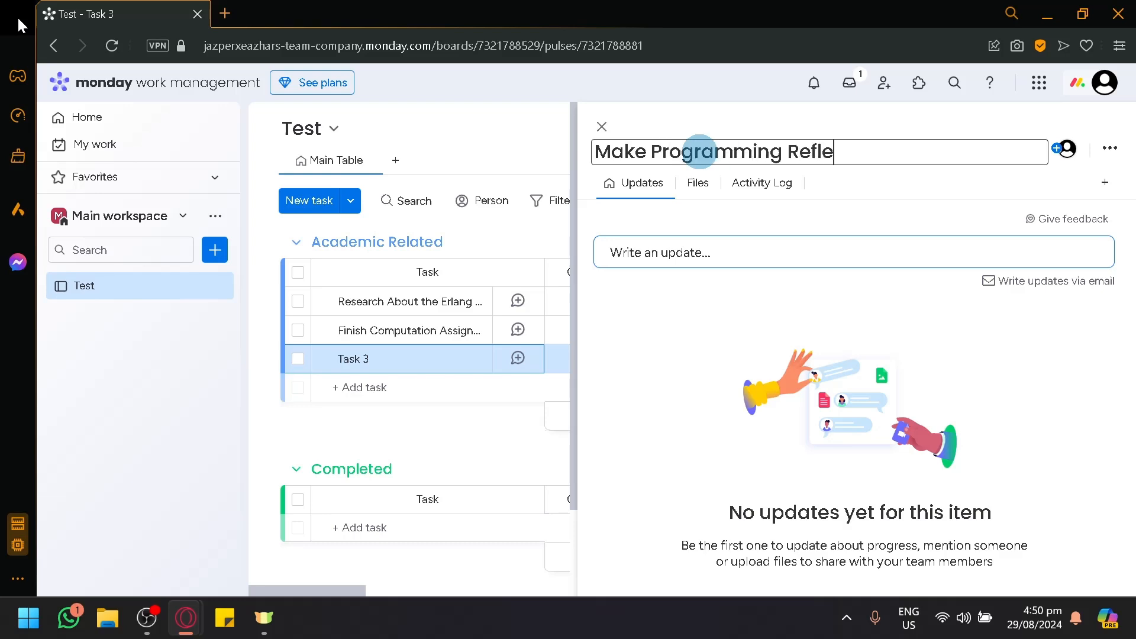
pyautogui.write('ction')
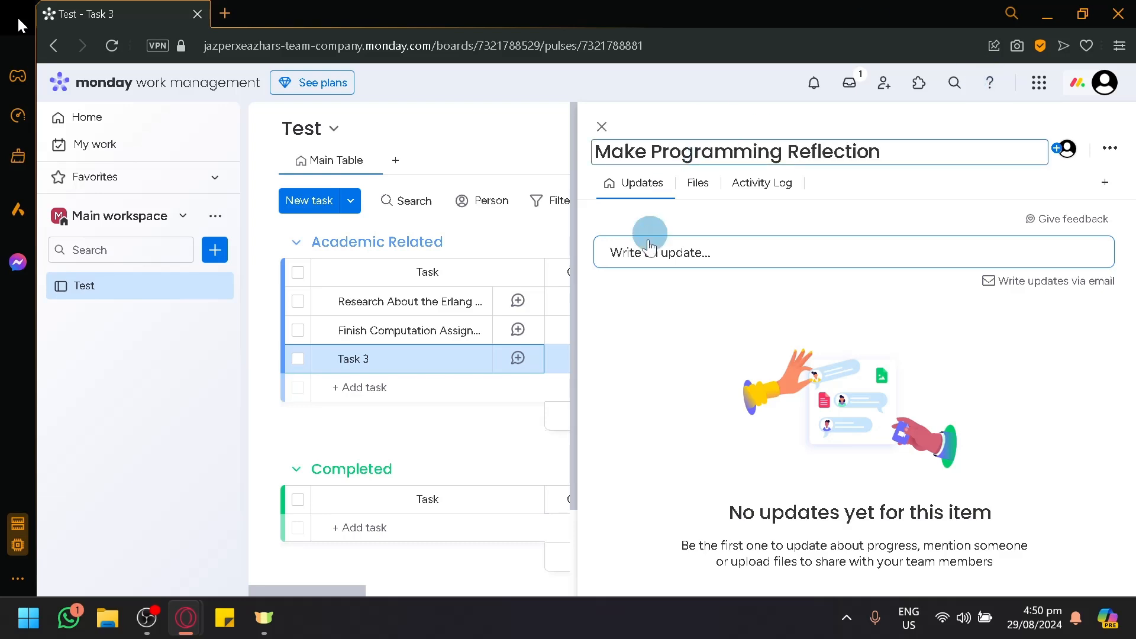
pyautogui.click(434, 428)
pyautogui.click(602, 126)
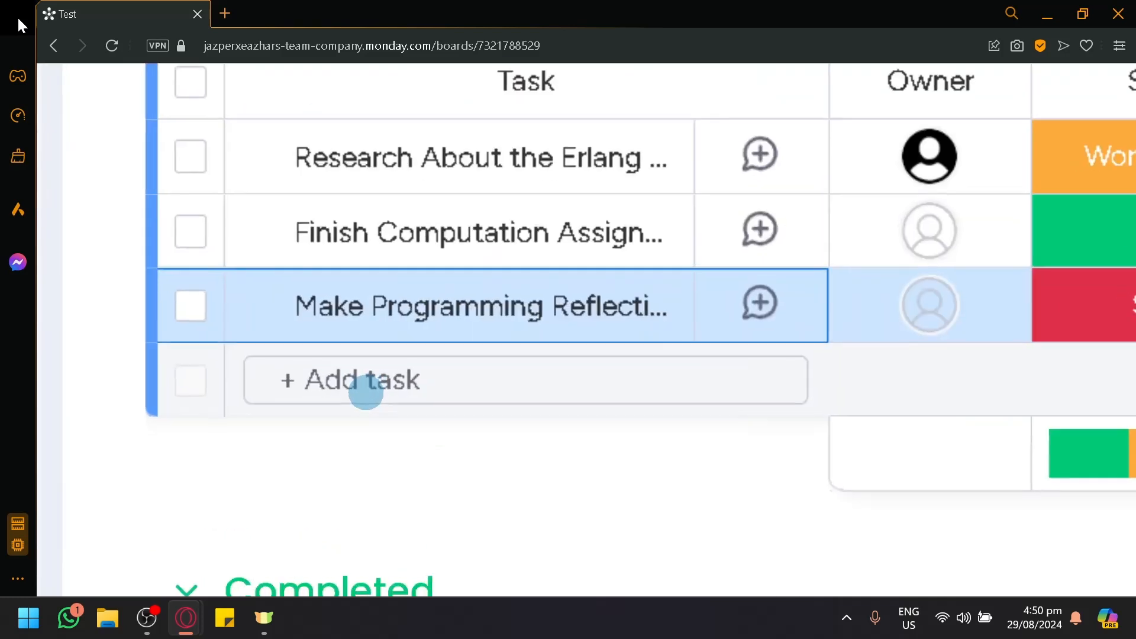
# - Add a new task named "Finish HTML Mock Up" to the Academic Related group
pyautogui.click(382, 383)
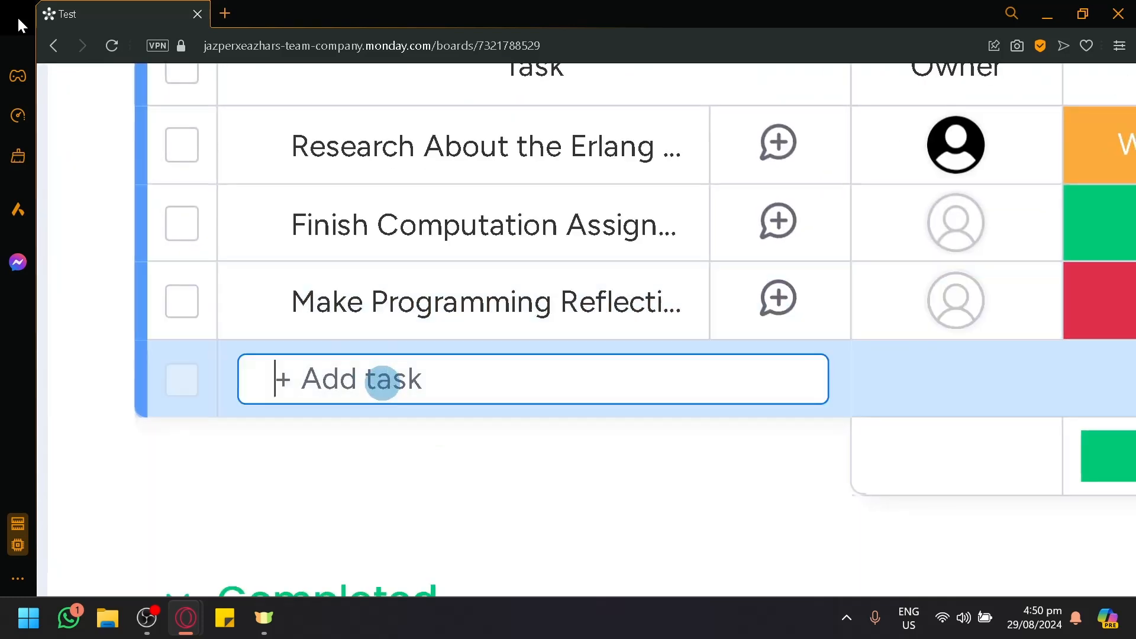
pyautogui.scroll(-3, 444, 464)
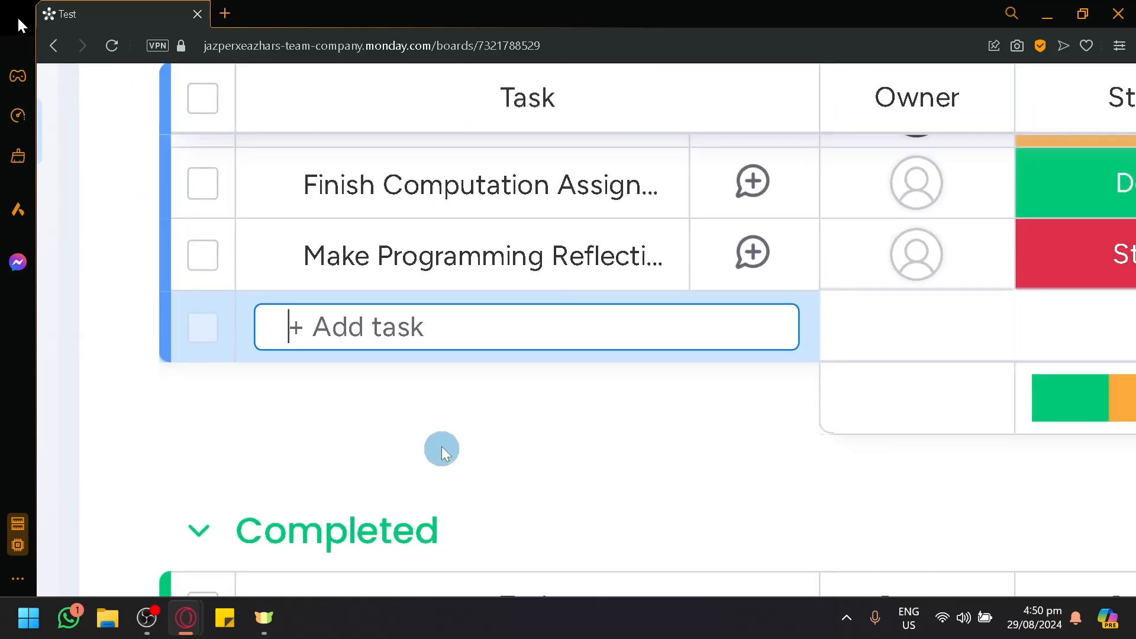
pyautogui.scroll(-5, 442, 431)
pyautogui.scroll(2, 441, 431)
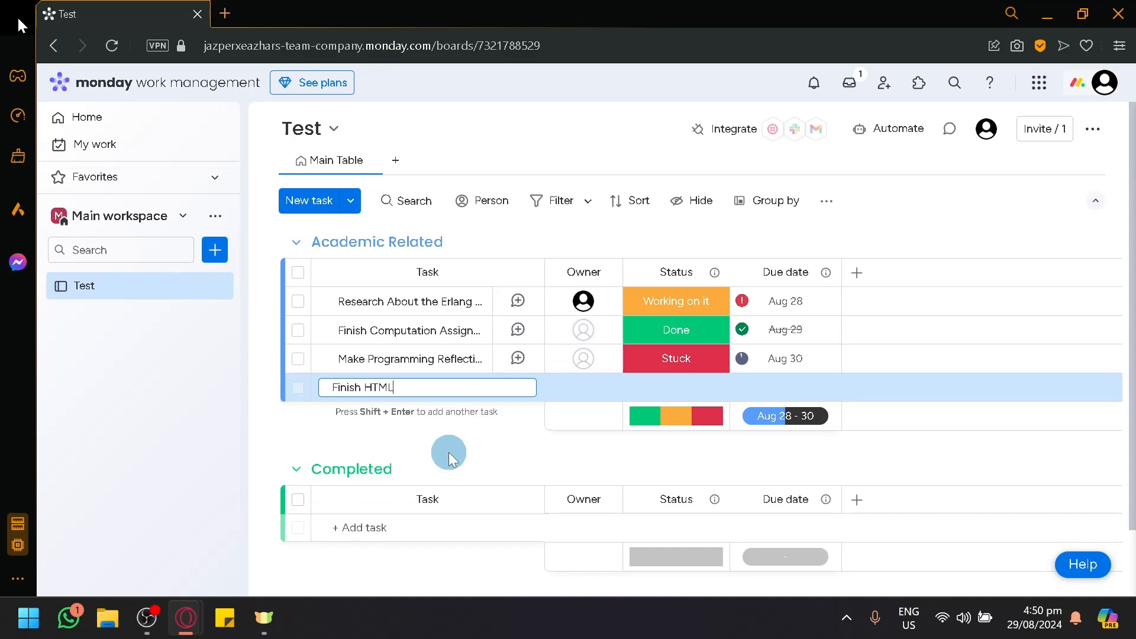
pyautogui.write('HTML web')
pyautogui.press('BackSpace')
pyautogui.press('BackSpace')
pyautogui.press('BackSpace')
pyautogui.write('Mock Up')
pyautogui.hotkey('shift', 'Return')
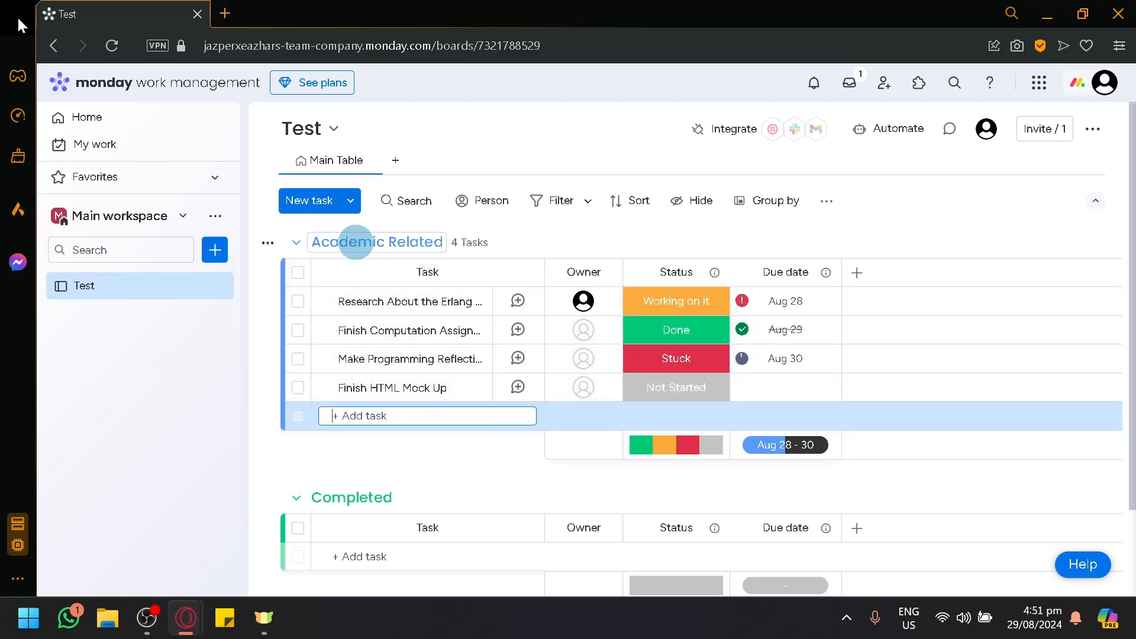
# - Open the Erlang research task and post the update "Finished Researching About History"
pyautogui.click(280, 299)
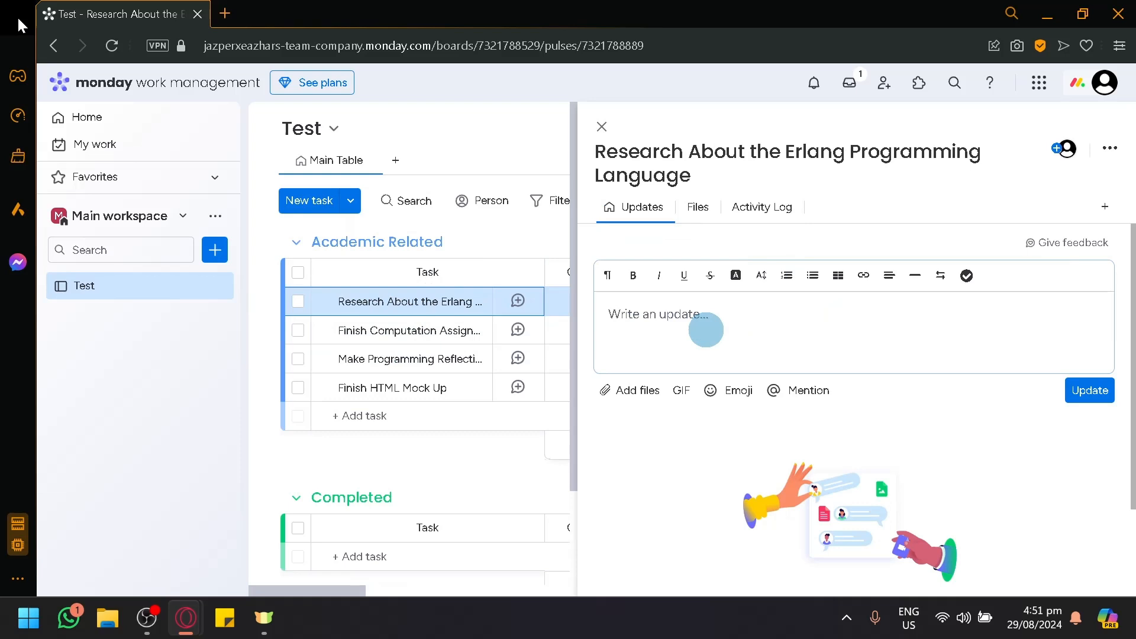
pyautogui.write('Finished Re')
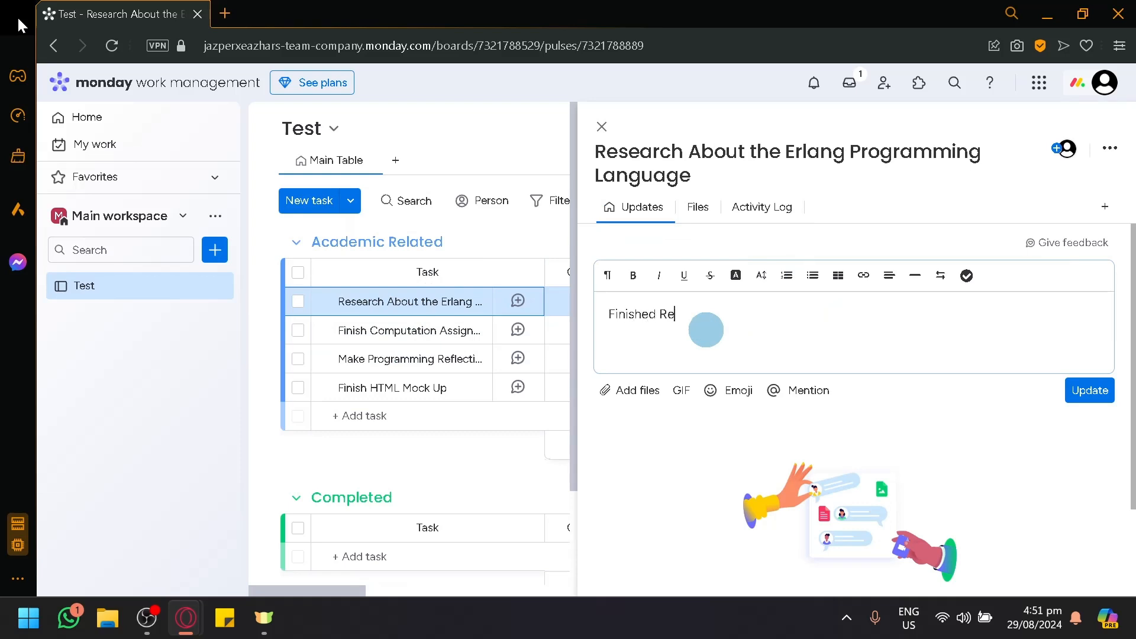
pyautogui.write('searching ABbout History')
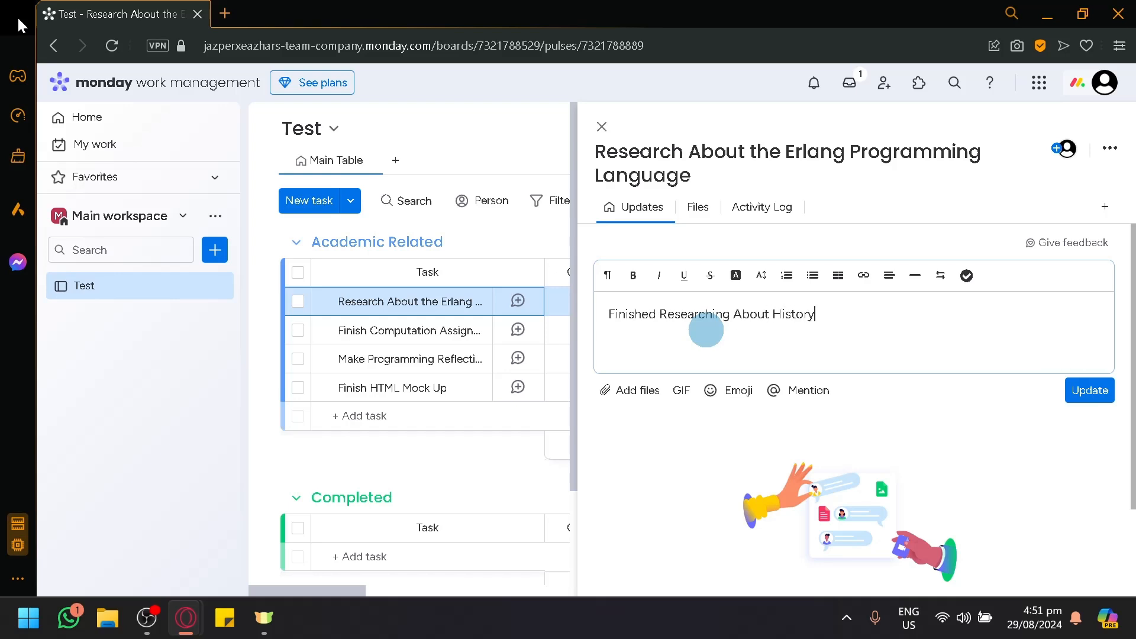
pyautogui.click(614, 395)
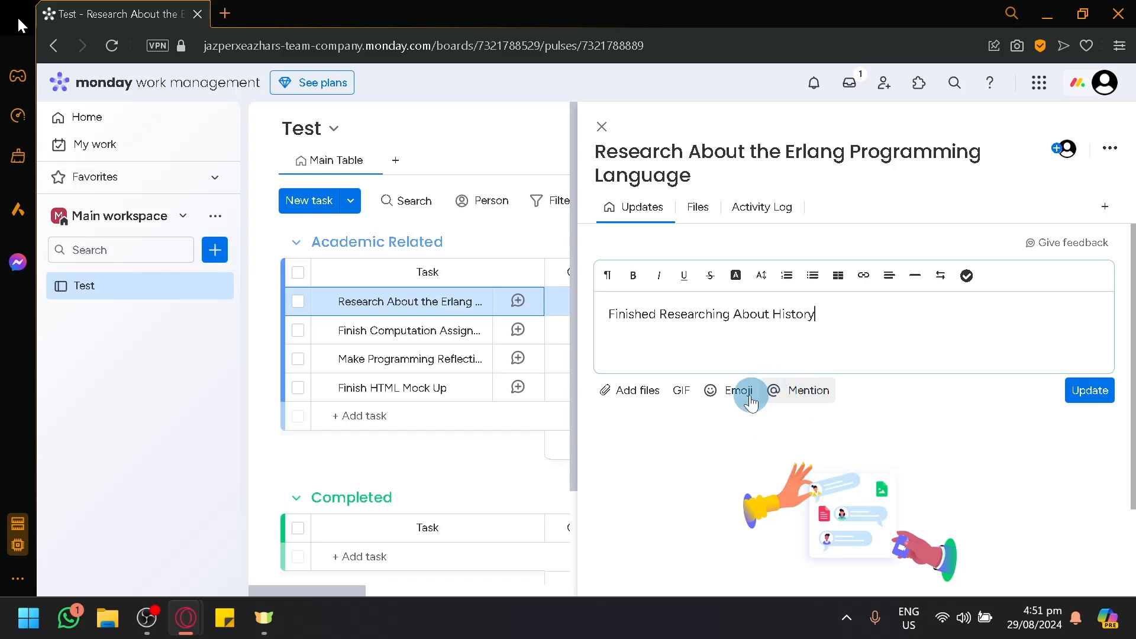
pyautogui.click(1093, 391)
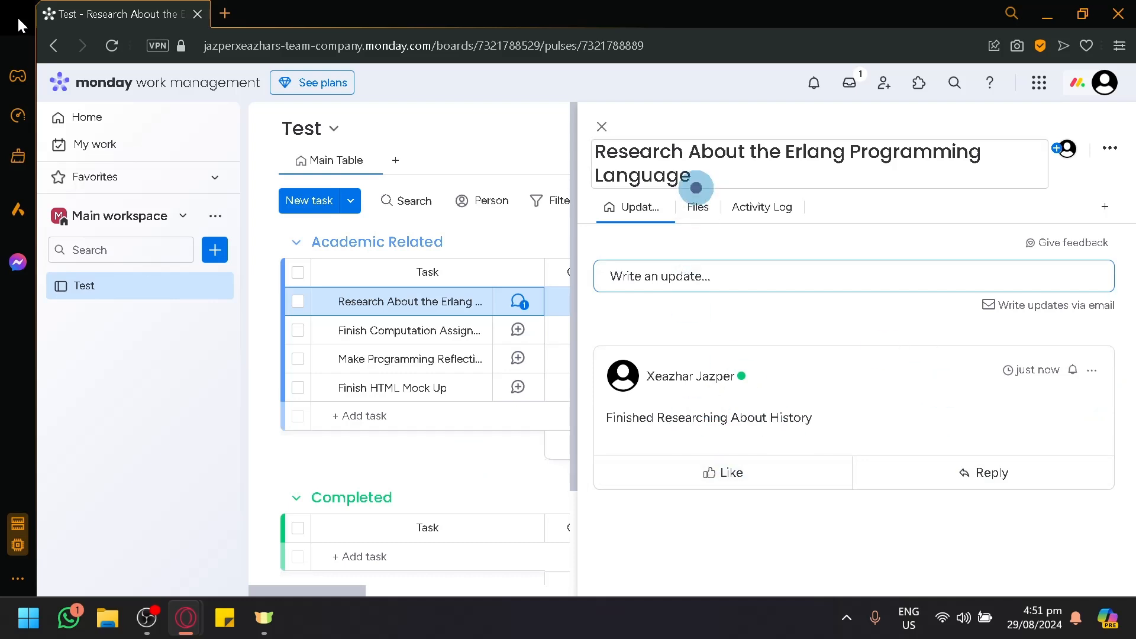
# - Open the activity log of the Erlang research task
pyautogui.click(700, 208)
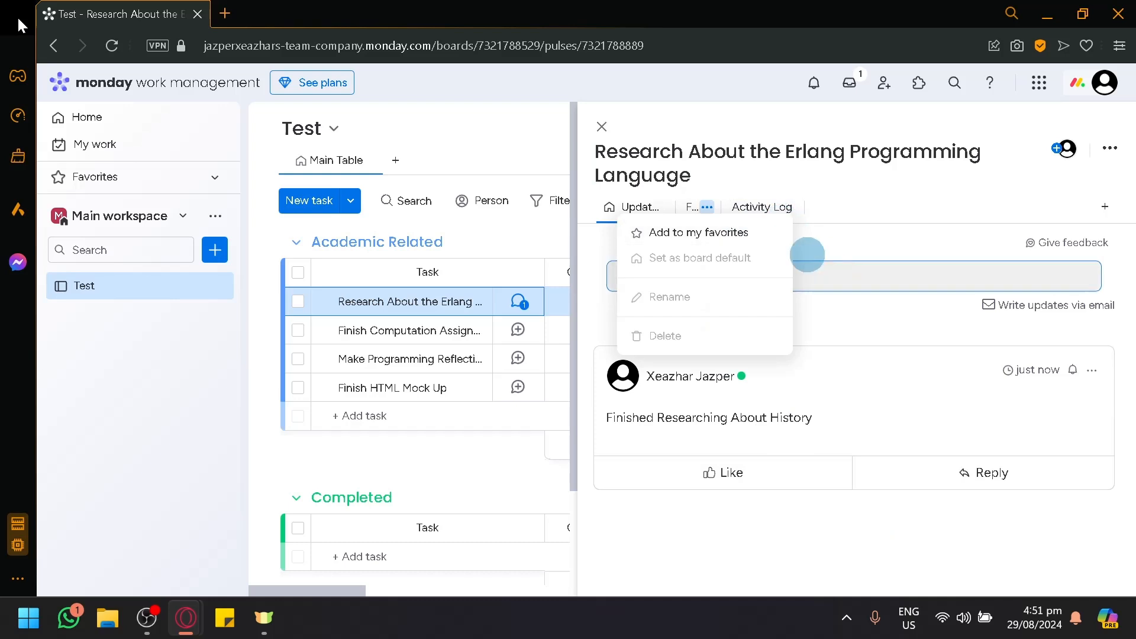
pyautogui.click(795, 254)
pyautogui.click(709, 208)
pyautogui.click(740, 210)
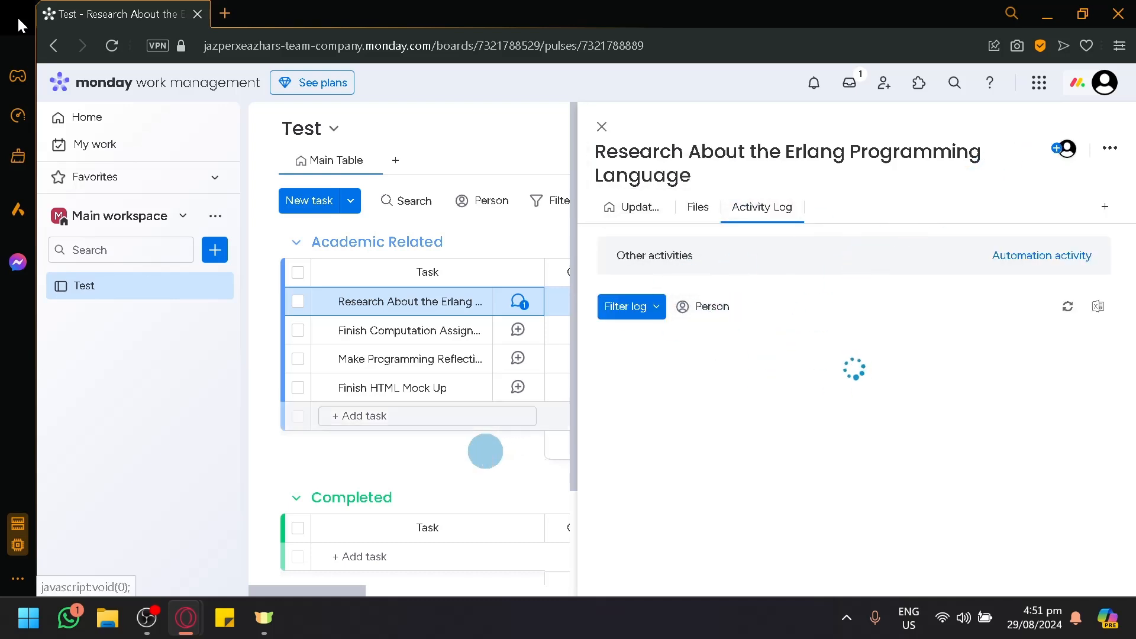
# - Close the task details and set the status of the Erlang research task to Done
pyautogui.click(601, 127)
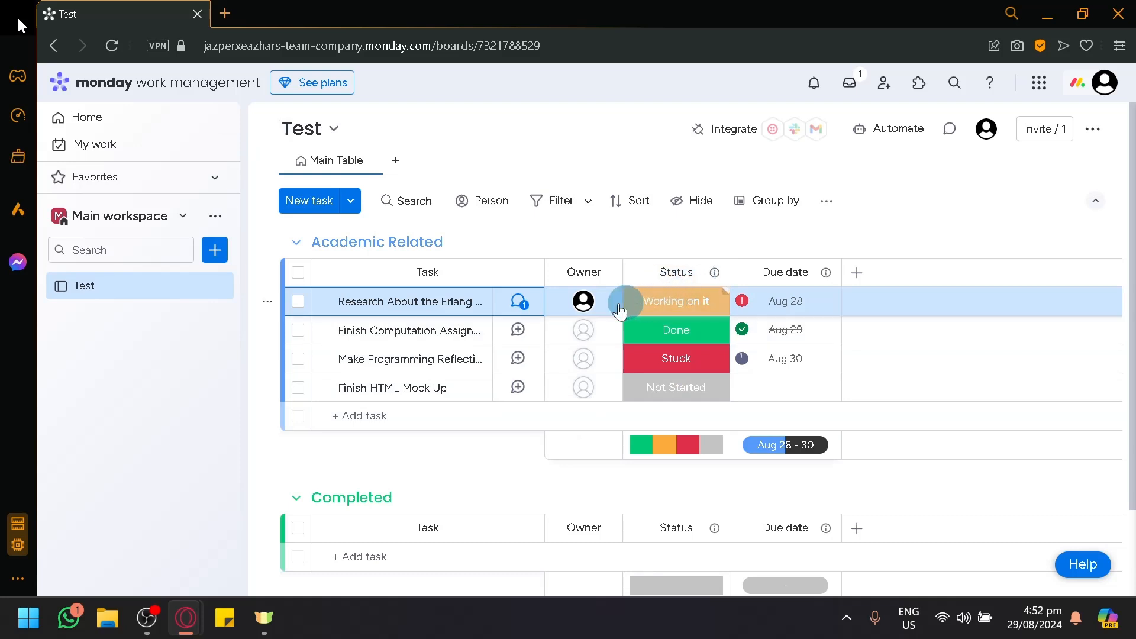
pyautogui.click(671, 299)
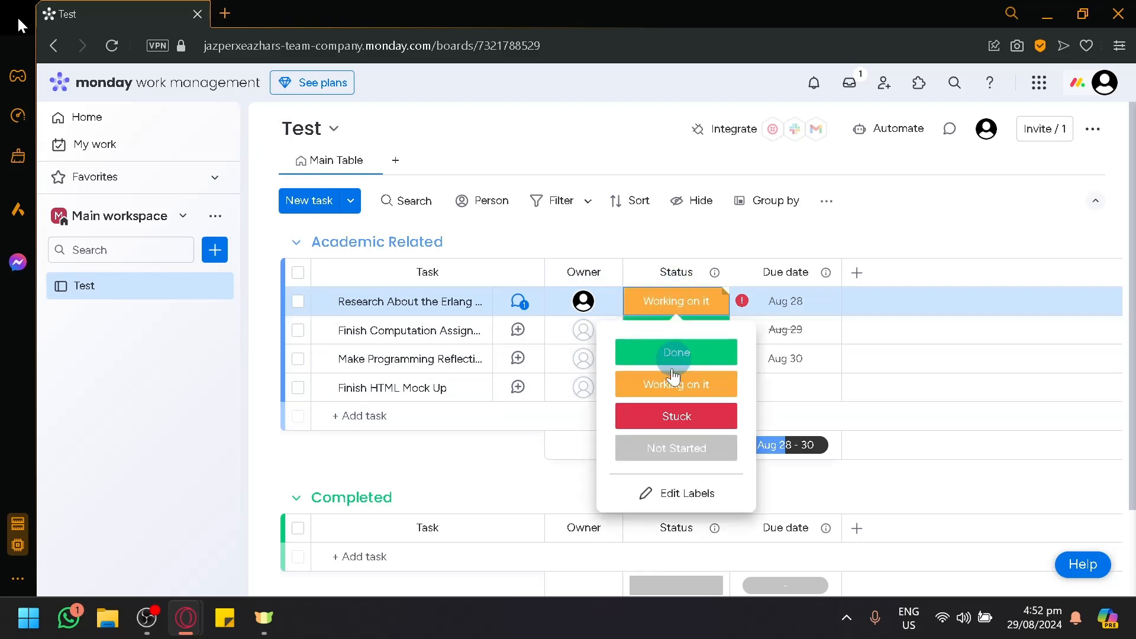
pyautogui.click(668, 355)
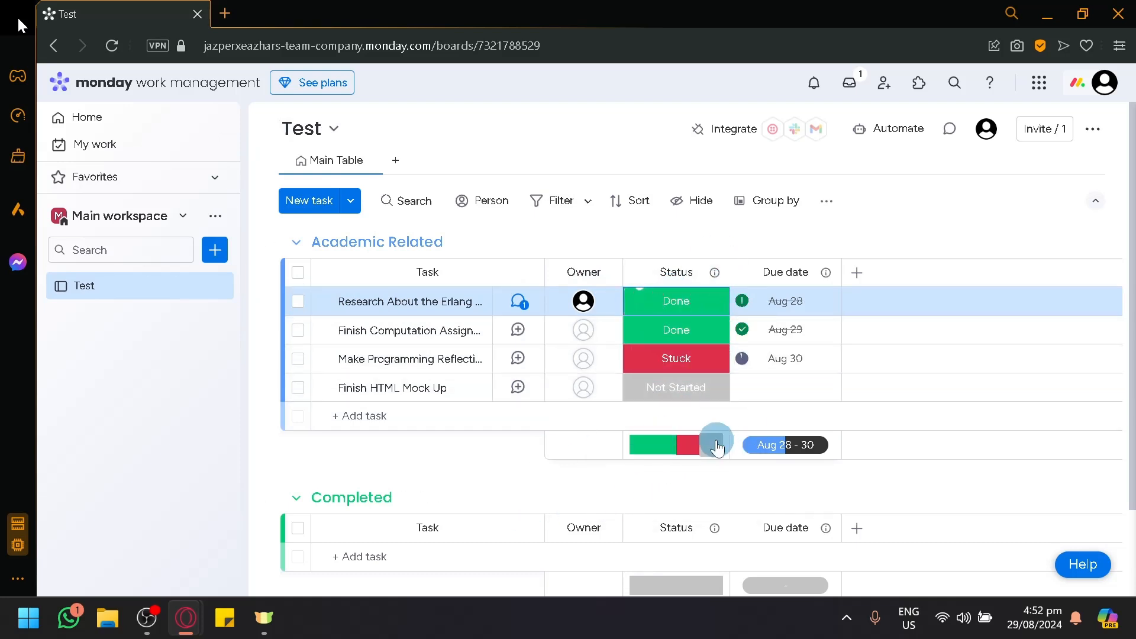
# - Browse the column types in the Column Center and close it without adding a column
pyautogui.click(857, 272)
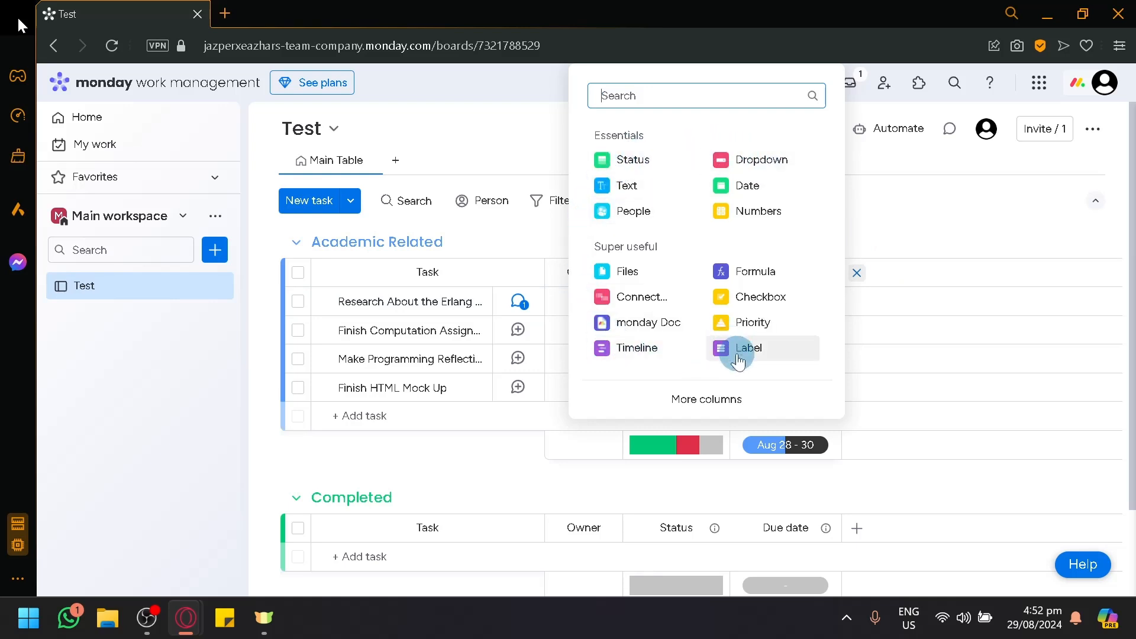
pyautogui.click(719, 401)
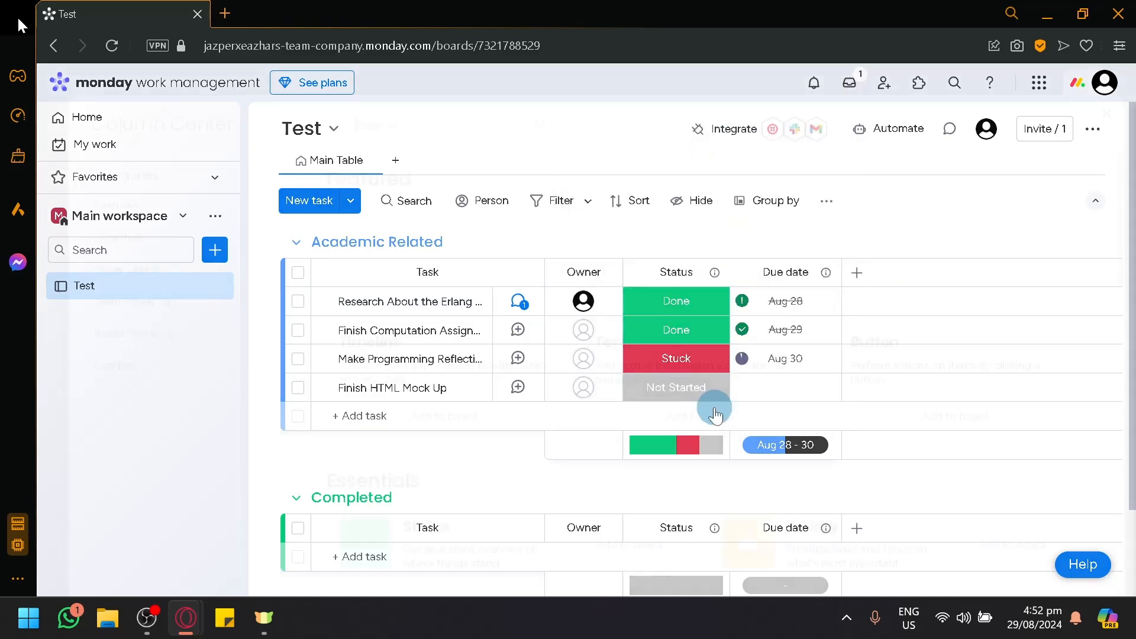
pyautogui.scroll(-5, 622, 324)
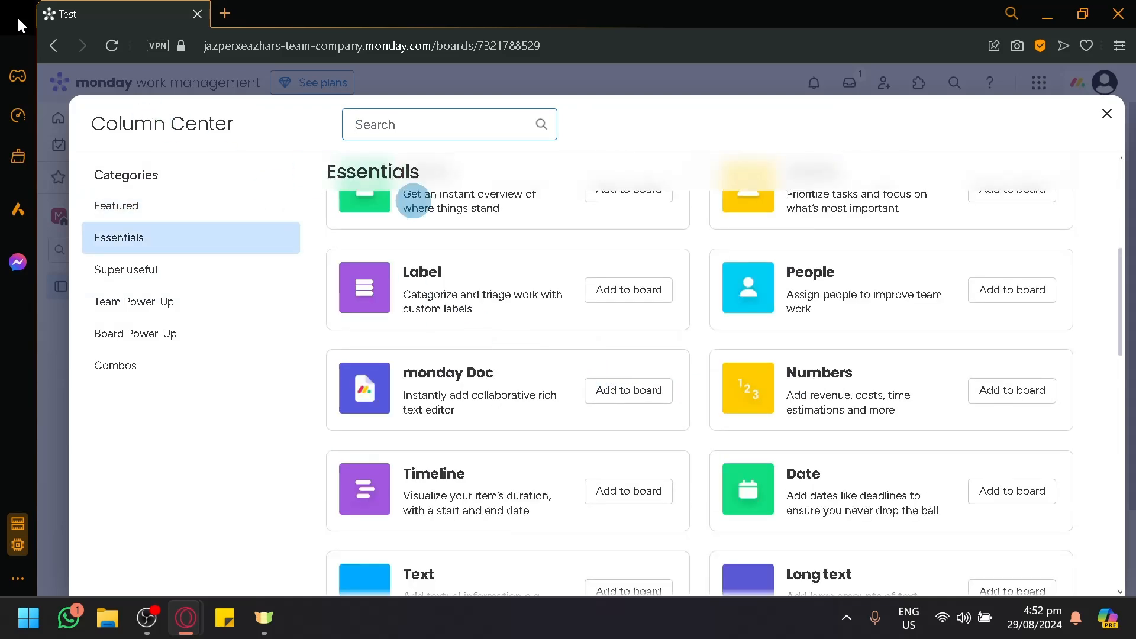
pyautogui.scroll(-5, 736, 329)
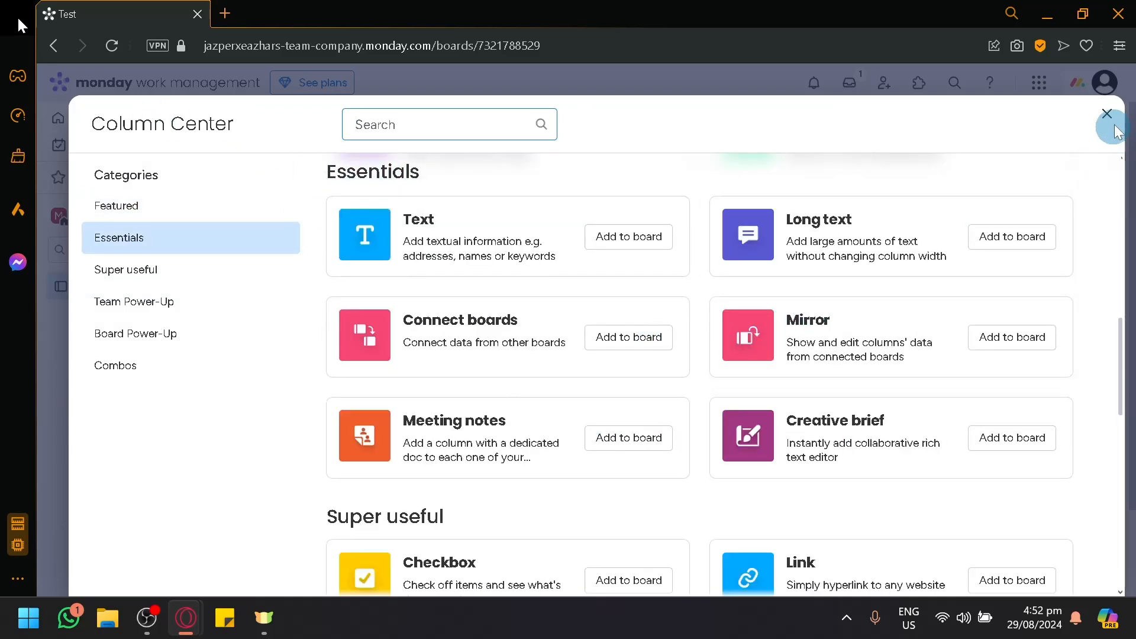
pyautogui.click(1105, 115)
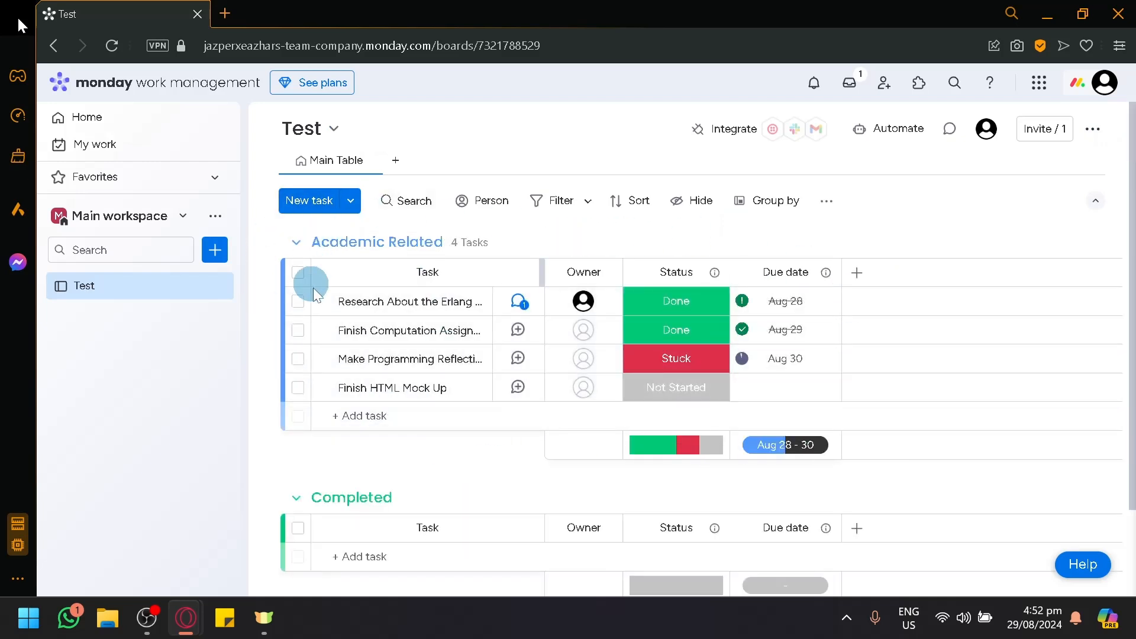
# - Move the Erlang research and Finish Computation Assignment tasks together from Academic Related to the Completed group
pyautogui.scroll(-2, 410, 421)
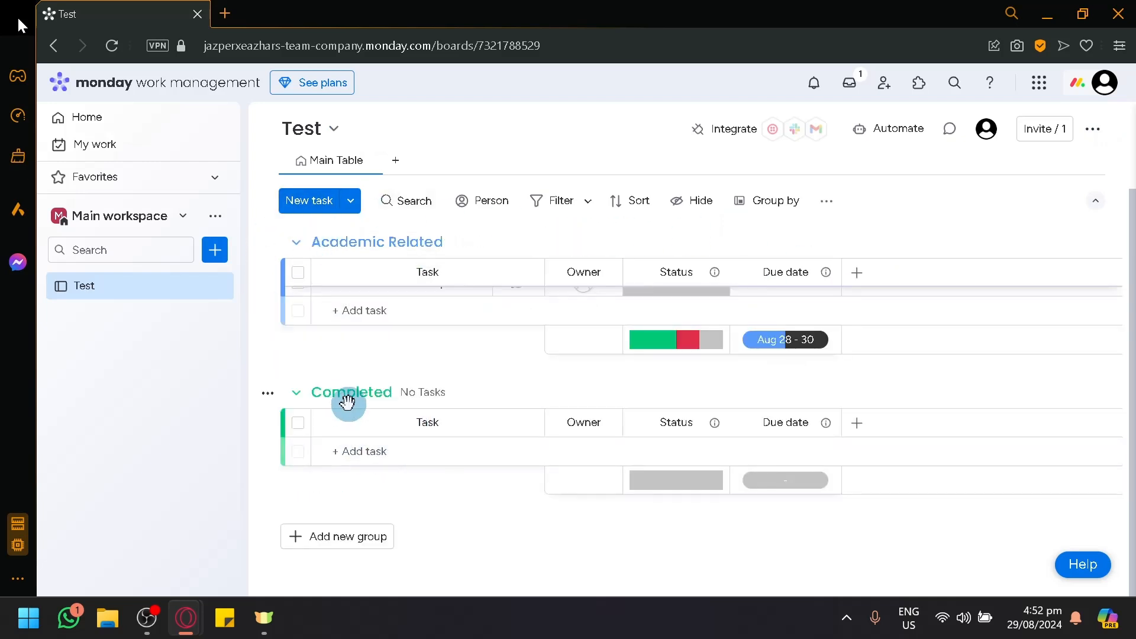
pyautogui.scroll(2, 438, 403)
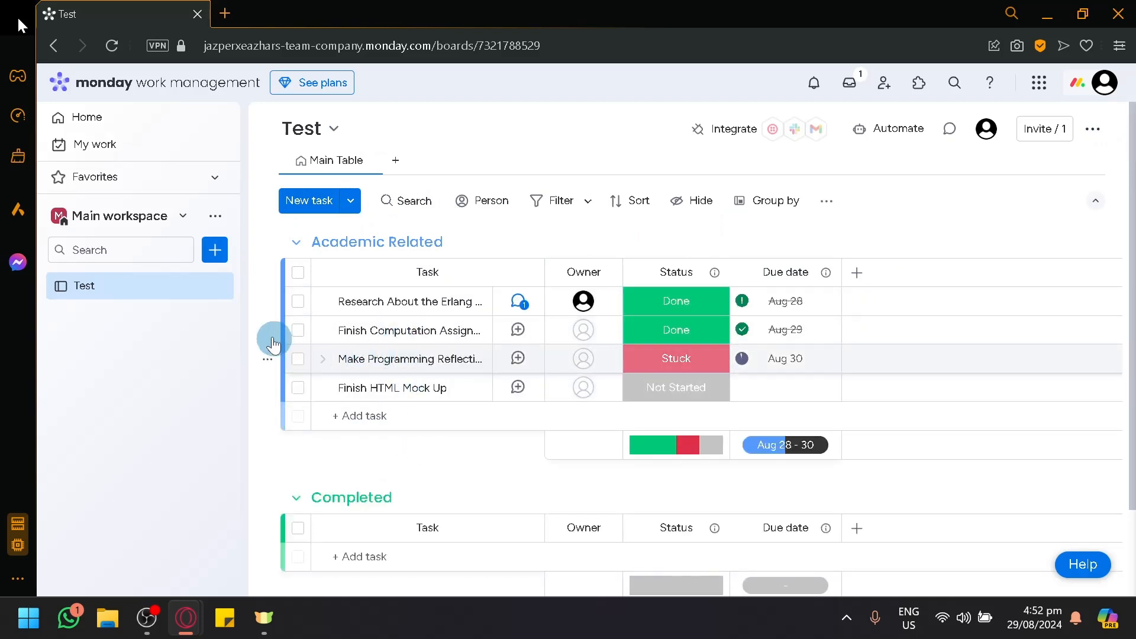
pyautogui.click(297, 329)
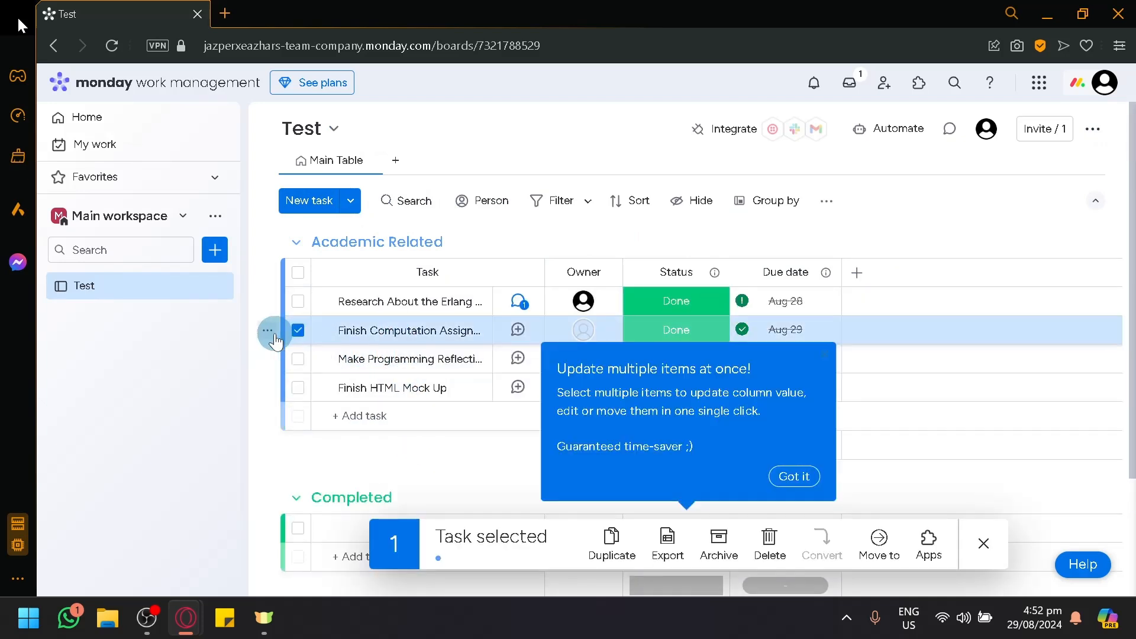
pyautogui.click(297, 304)
pyautogui.click(796, 477)
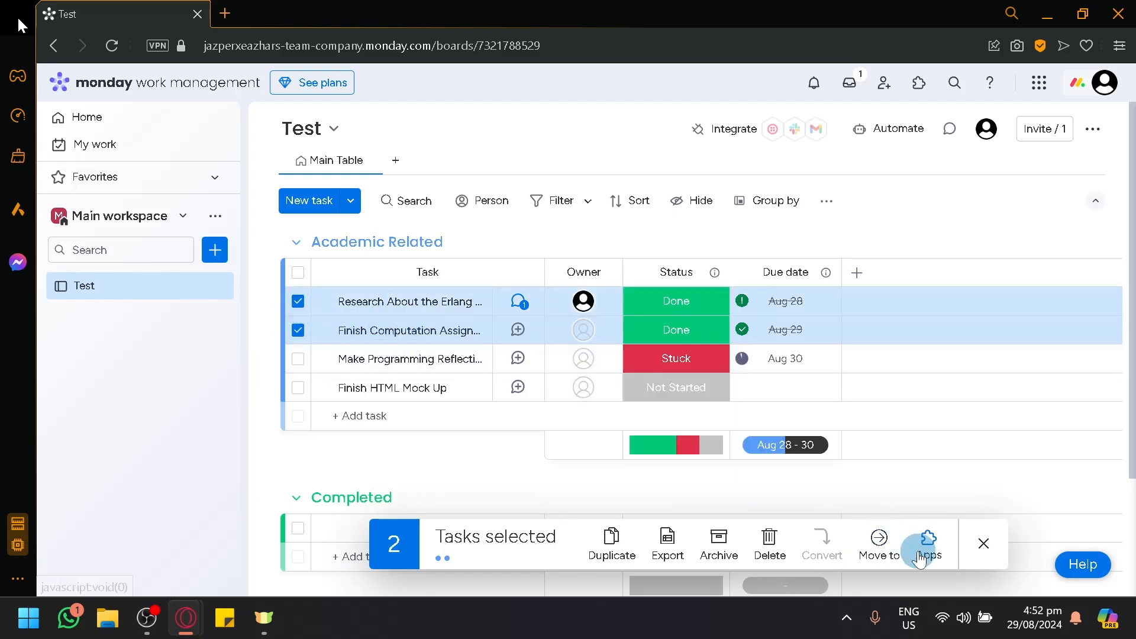
pyautogui.click(880, 548)
pyautogui.click(875, 465)
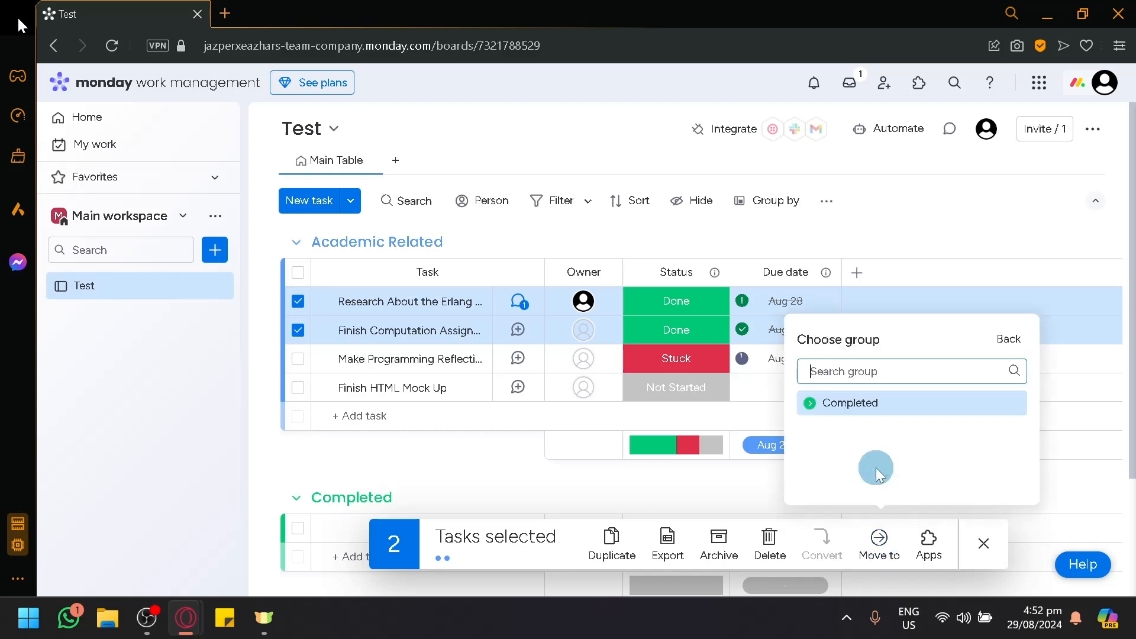
pyautogui.click(870, 414)
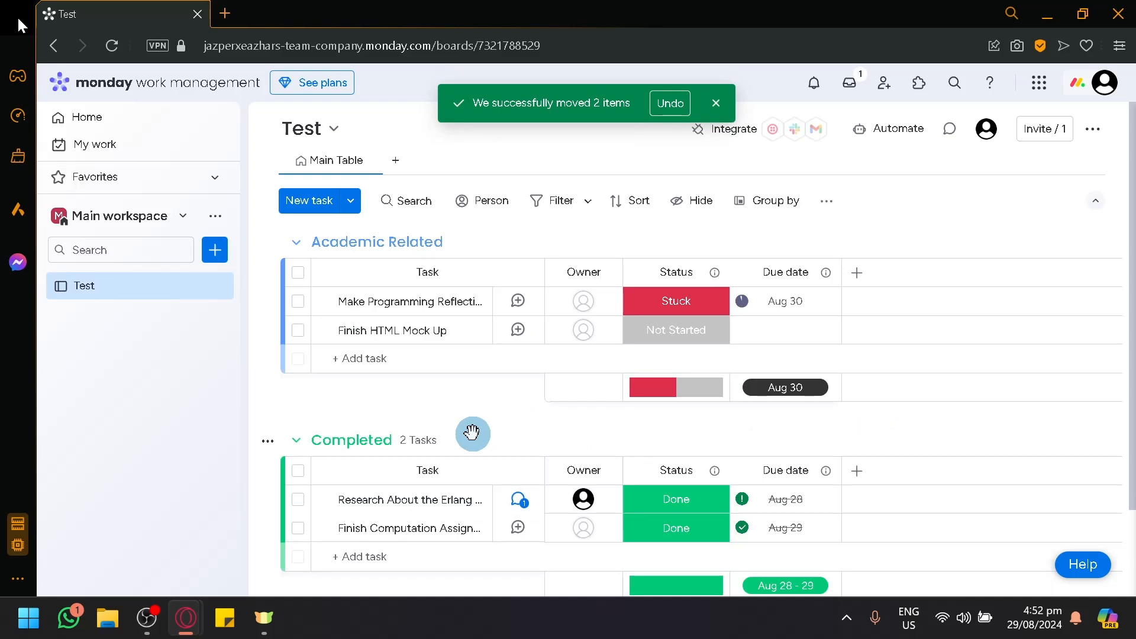
# - Add a new group named "Work" below Completed and set its colour to dark pink
pyautogui.scroll(-2, 472, 431)
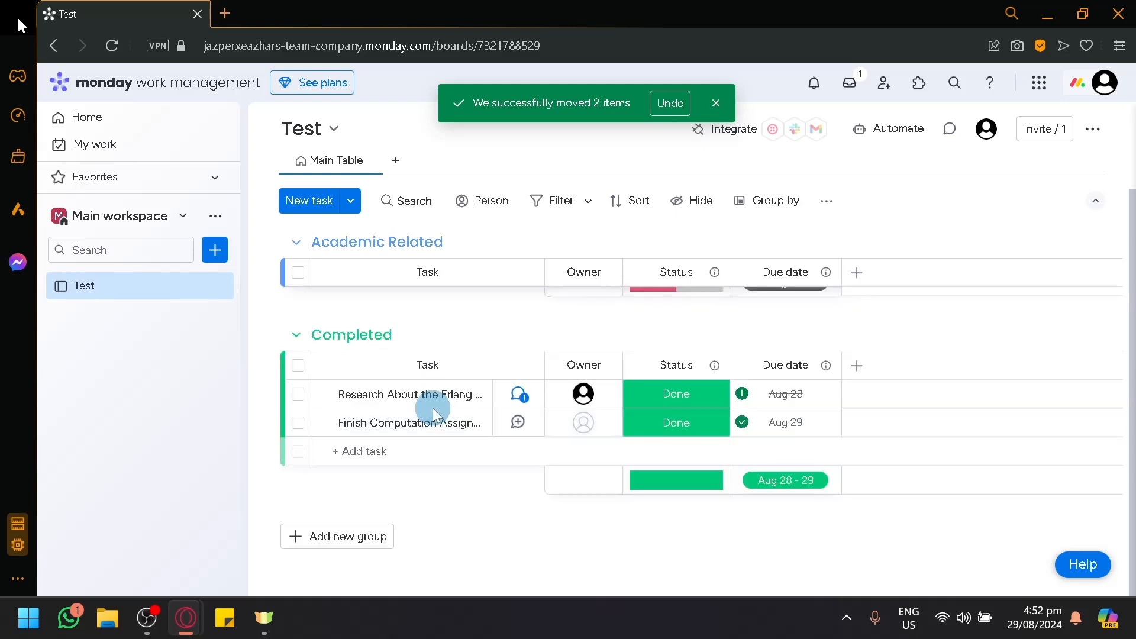
pyautogui.click(325, 535)
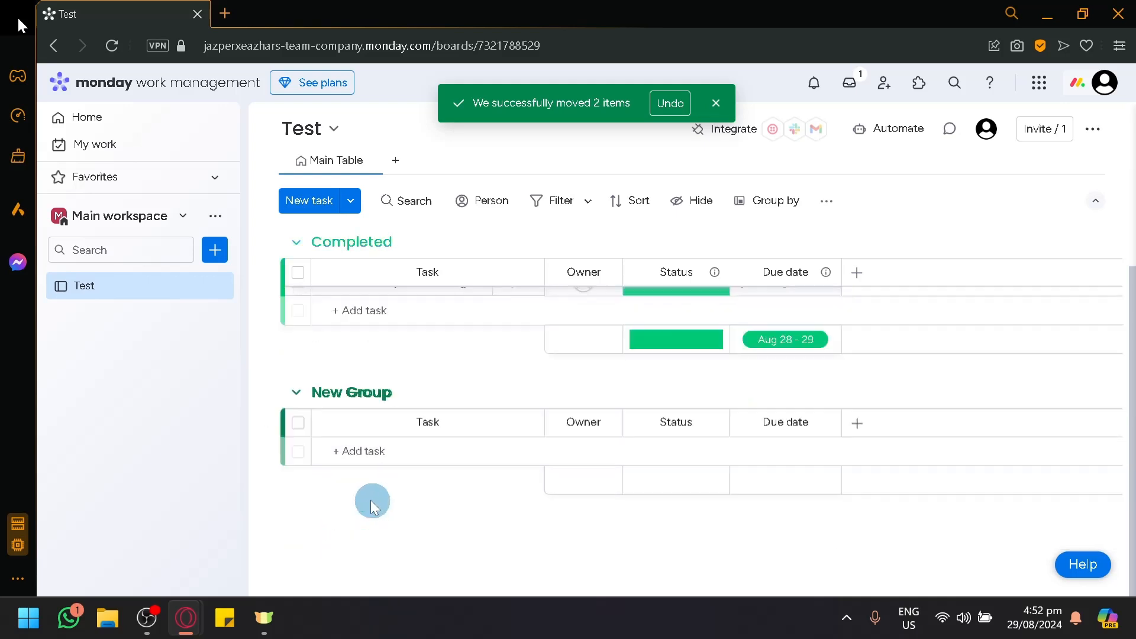
pyautogui.click(392, 395)
pyautogui.tripleClick(391, 395)
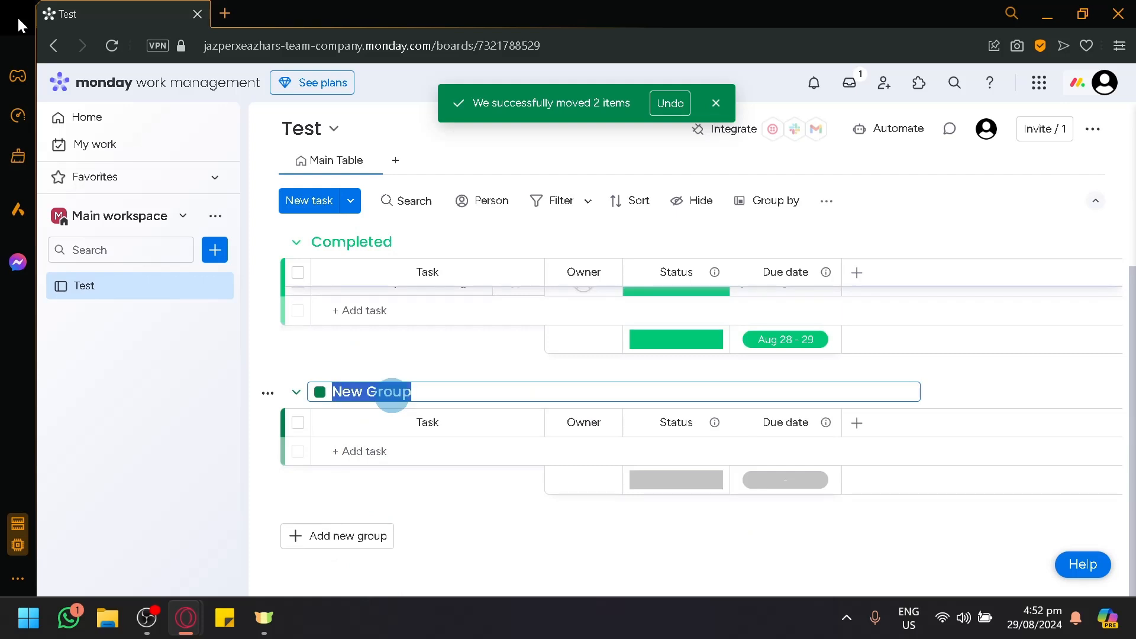
pyautogui.write('Work')
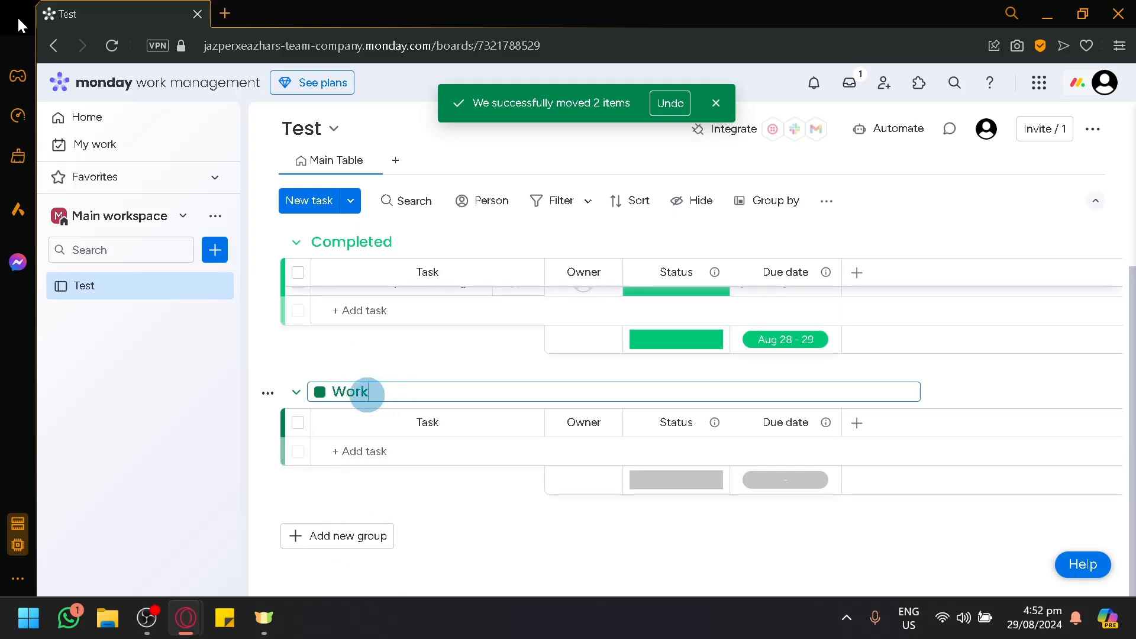
pyautogui.click(320, 391)
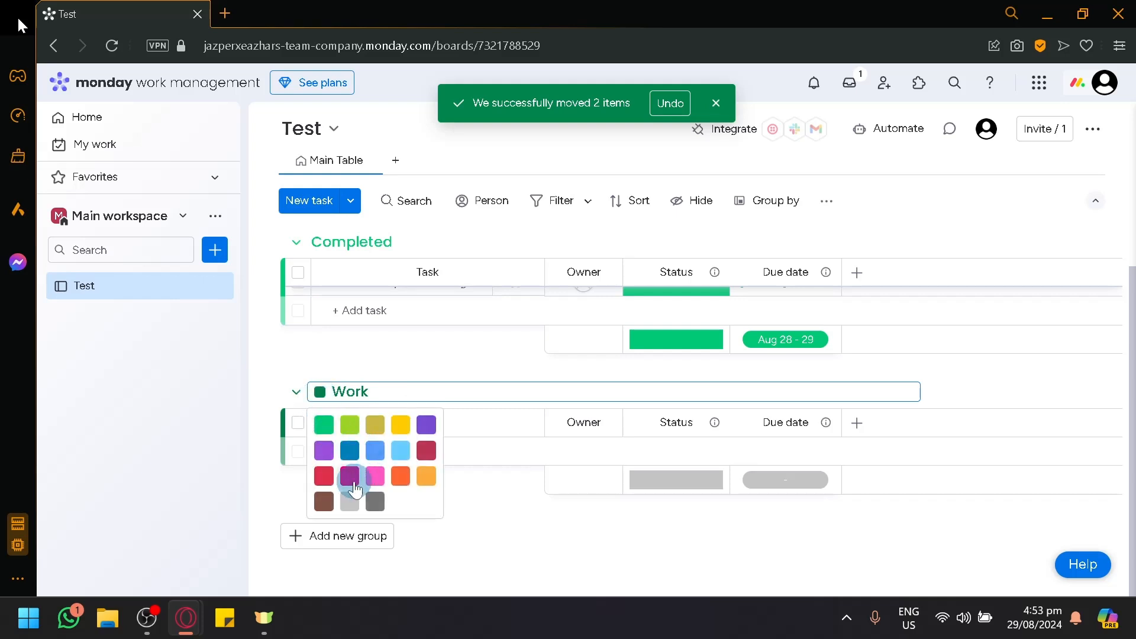
pyautogui.click(349, 476)
# - Add a video topic research task and a task named "Create Script about The Video" to the Work group
pyautogui.click(368, 460)
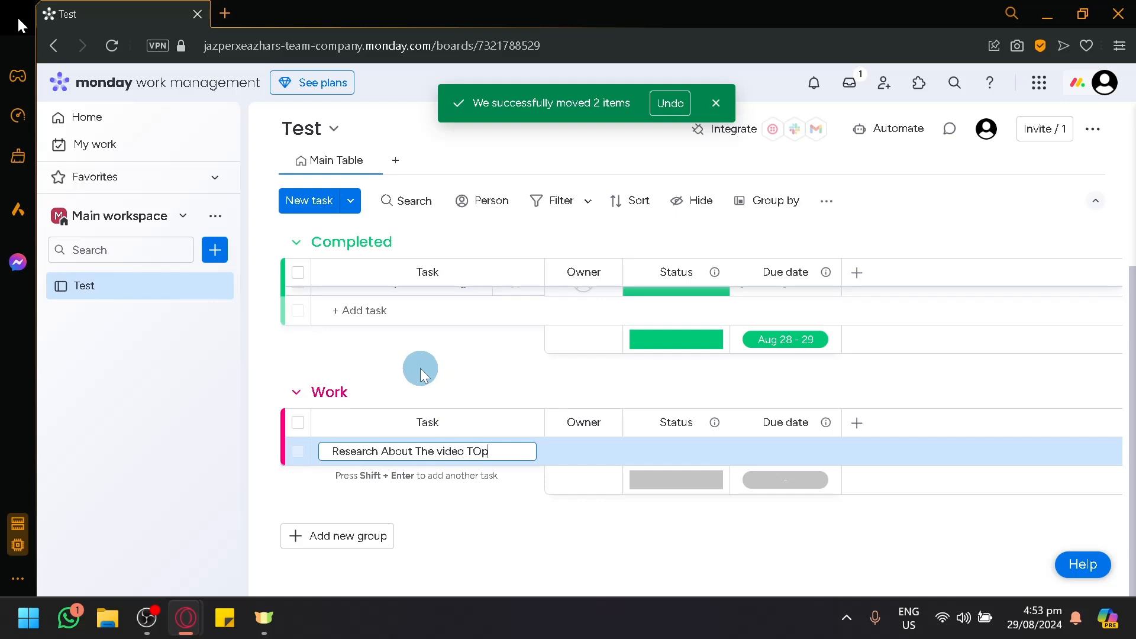
pyautogui.hotkey('shift', 'Return')
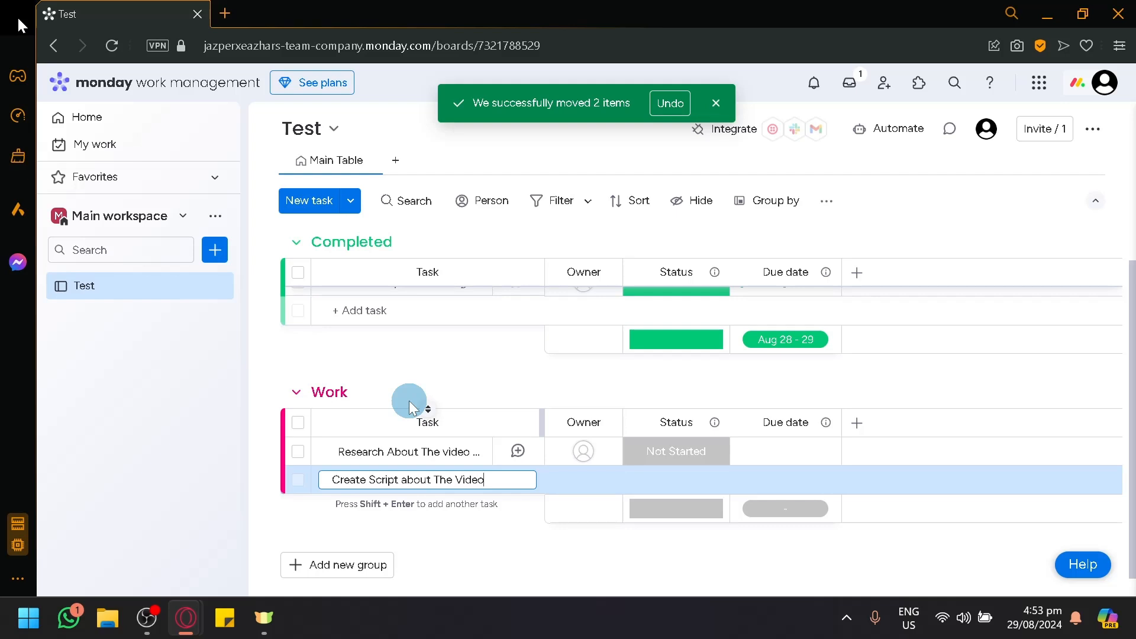
pyautogui.press('Return')
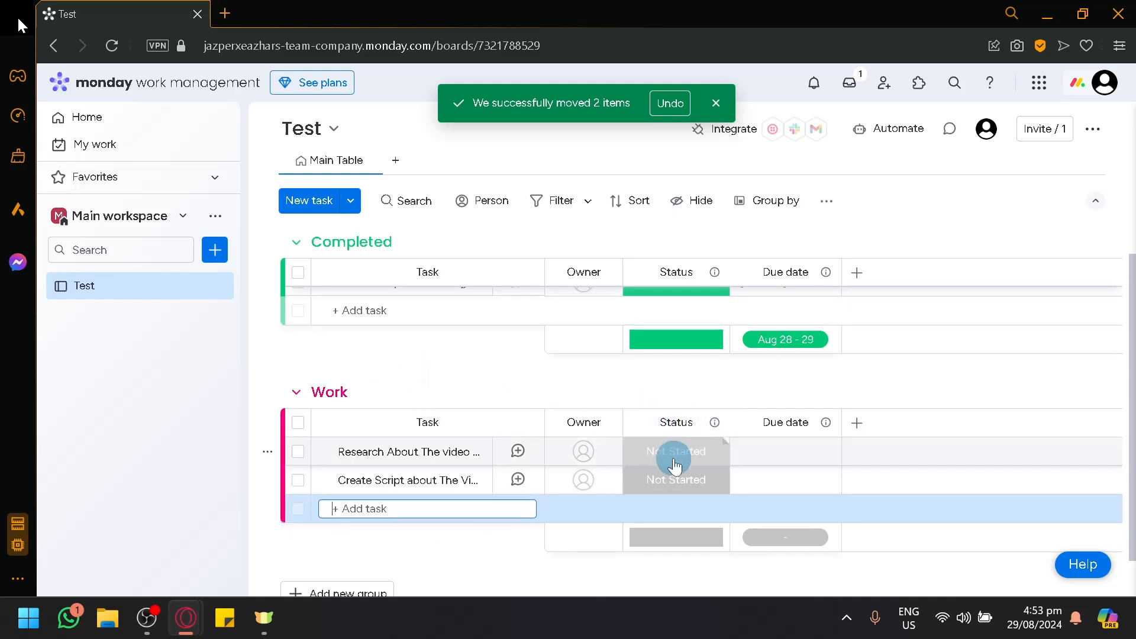
pyautogui.click(675, 462)
pyautogui.click(674, 456)
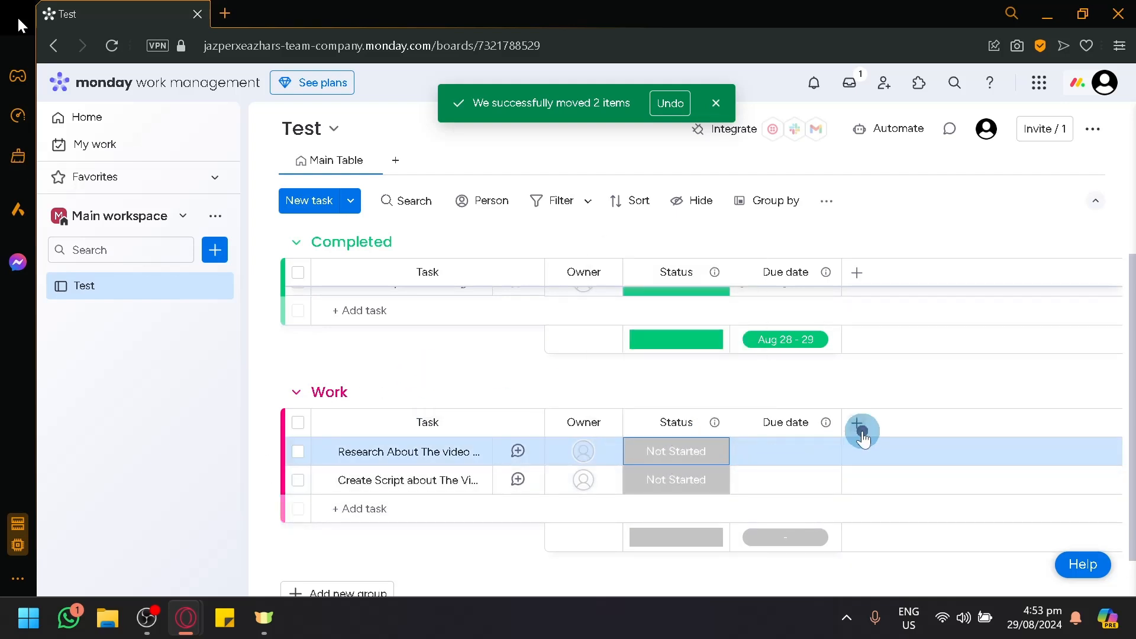
# - Add a Priority column, set the video research task's priority to Critical and dismiss the notification about the moved items
pyautogui.click(857, 423)
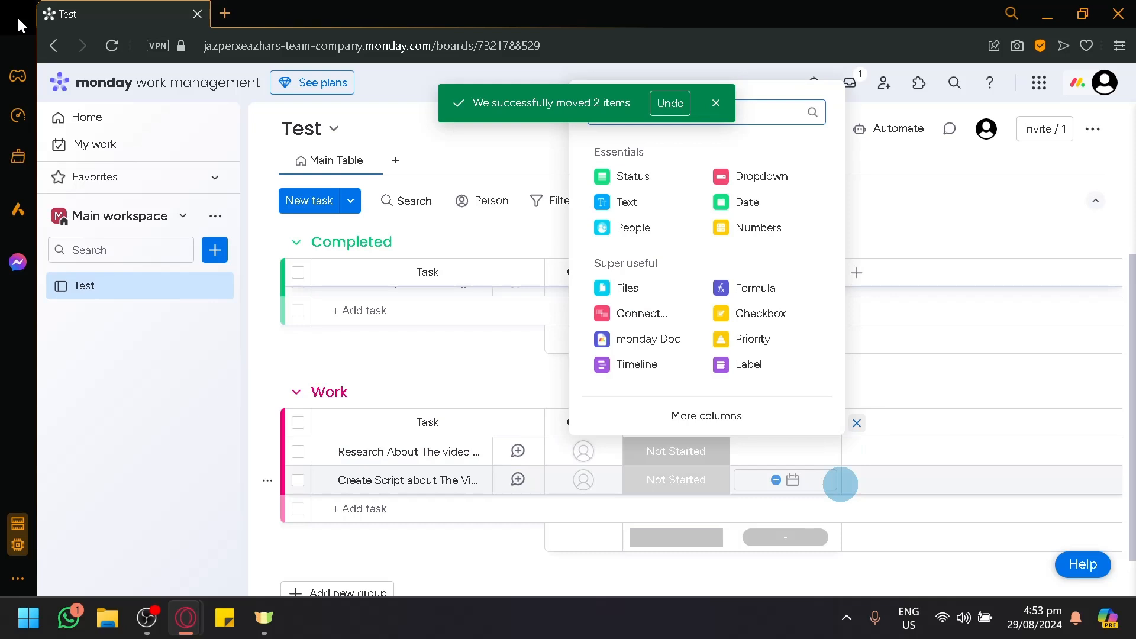
pyautogui.click(790, 356)
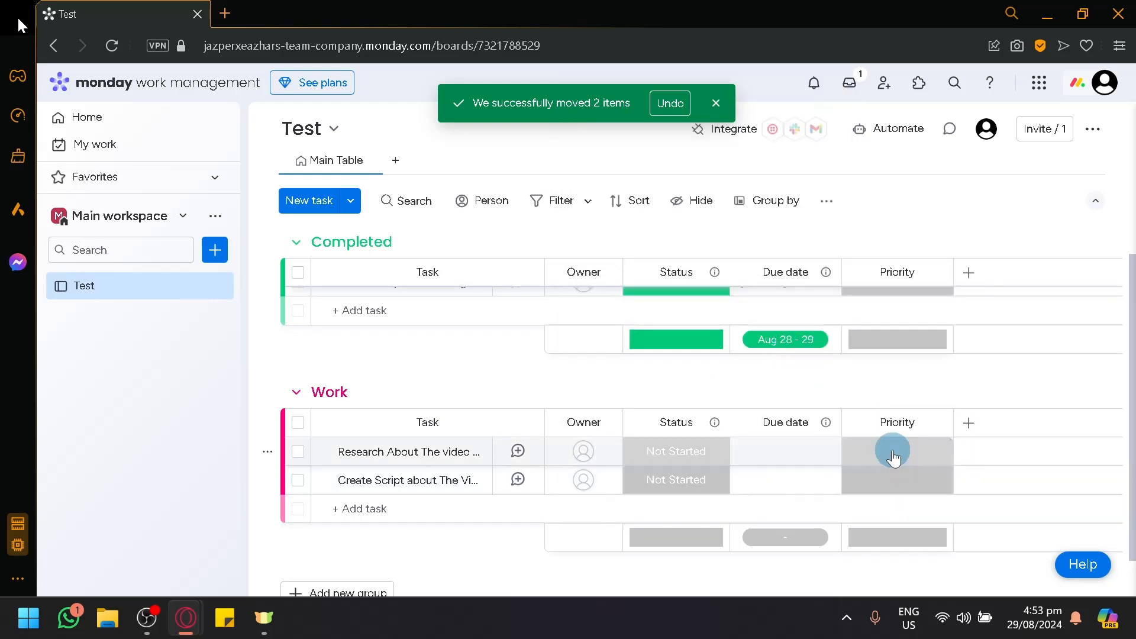
pyautogui.click(890, 453)
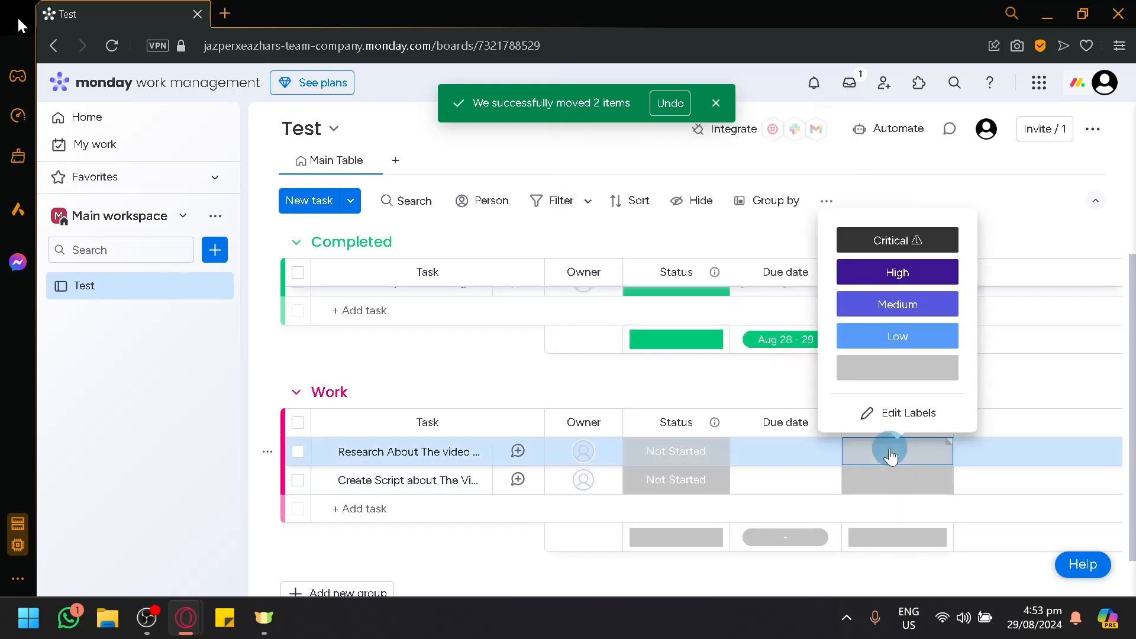
pyautogui.click(905, 239)
pyautogui.scroll(4, 824, 325)
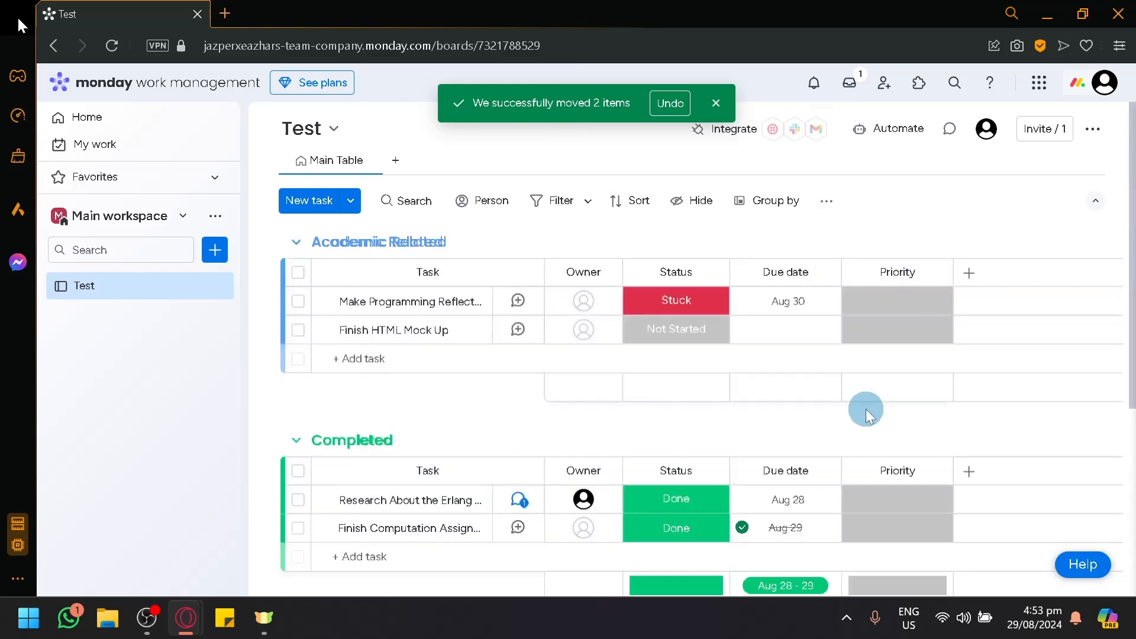
pyautogui.click(715, 104)
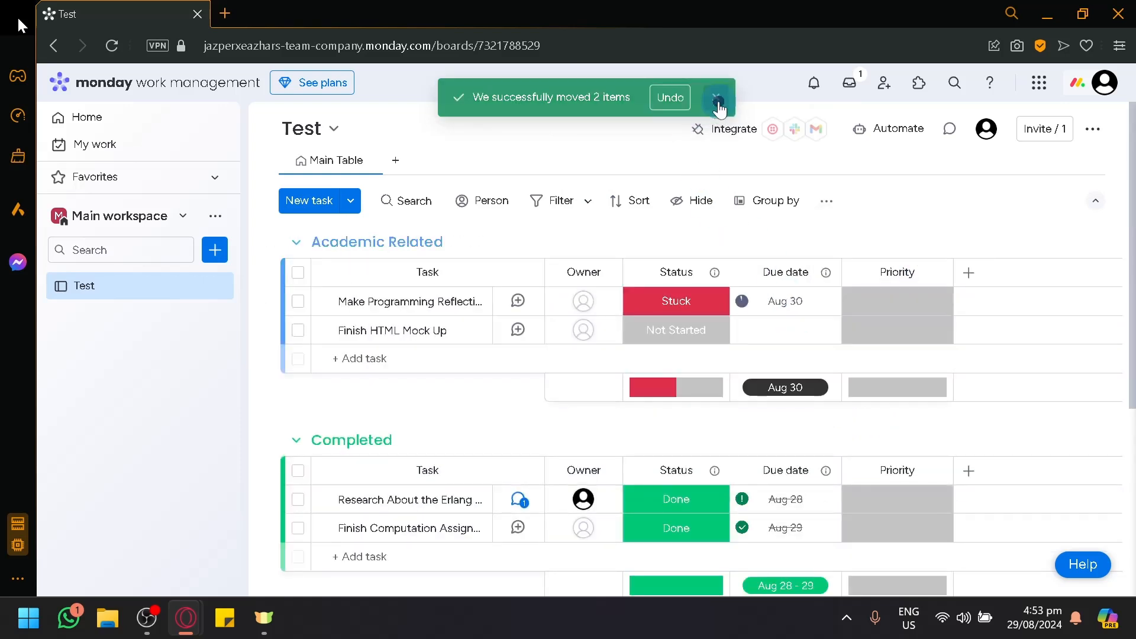
# - Add a Gantt view to the board and collapse the task list beside its timeline
pyautogui.click(392, 164)
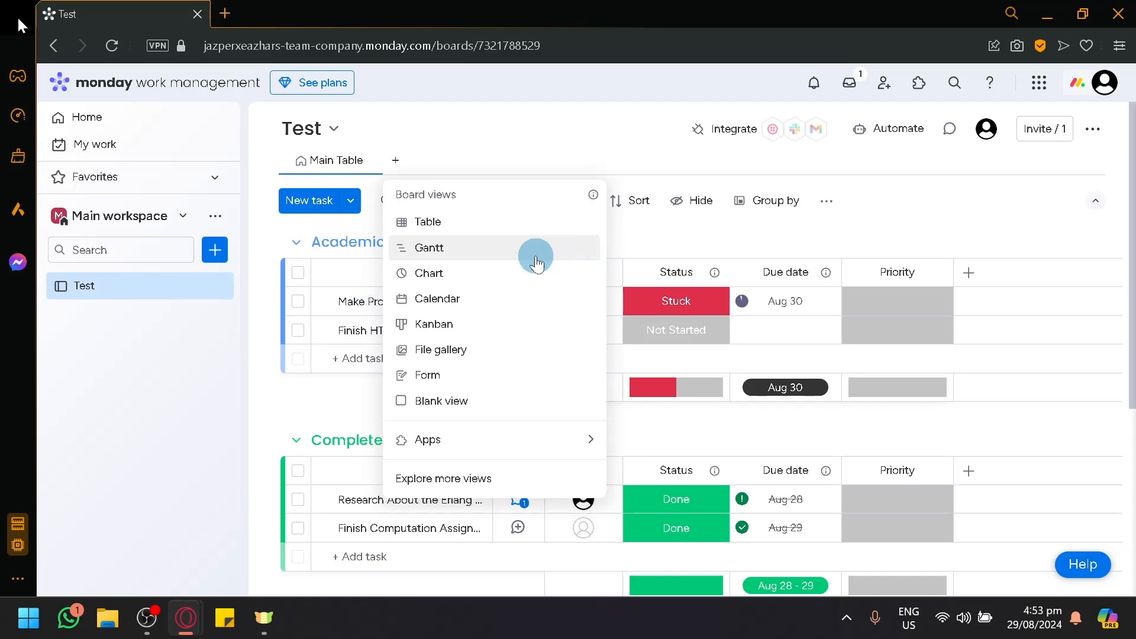
pyautogui.click(536, 260)
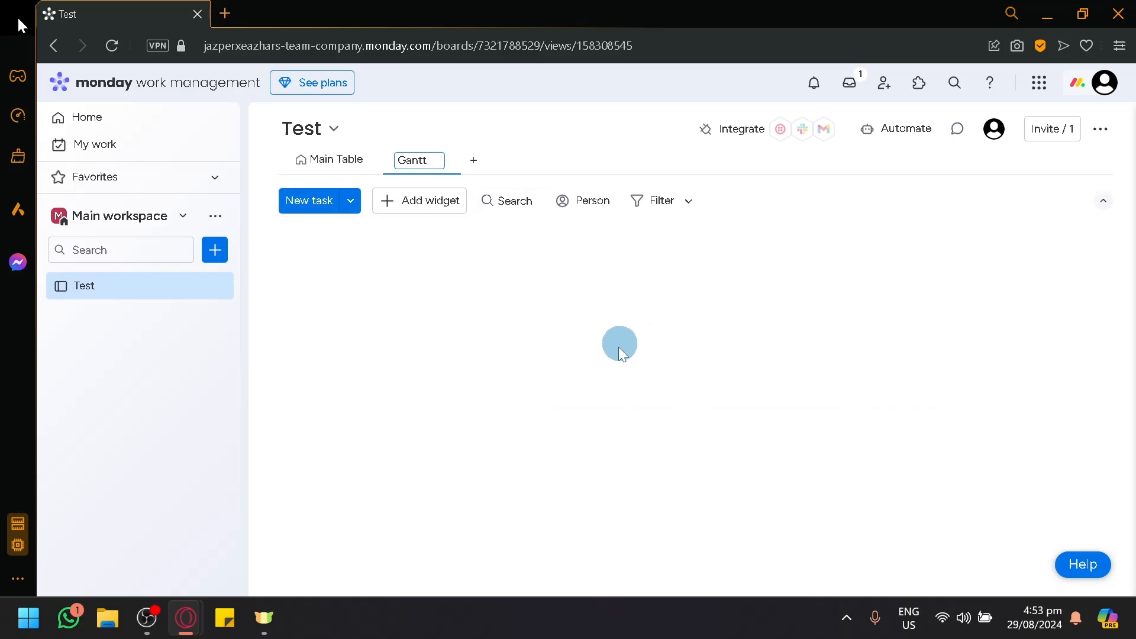
pyautogui.scroll(-3, 738, 401)
pyautogui.scroll(3, 733, 409)
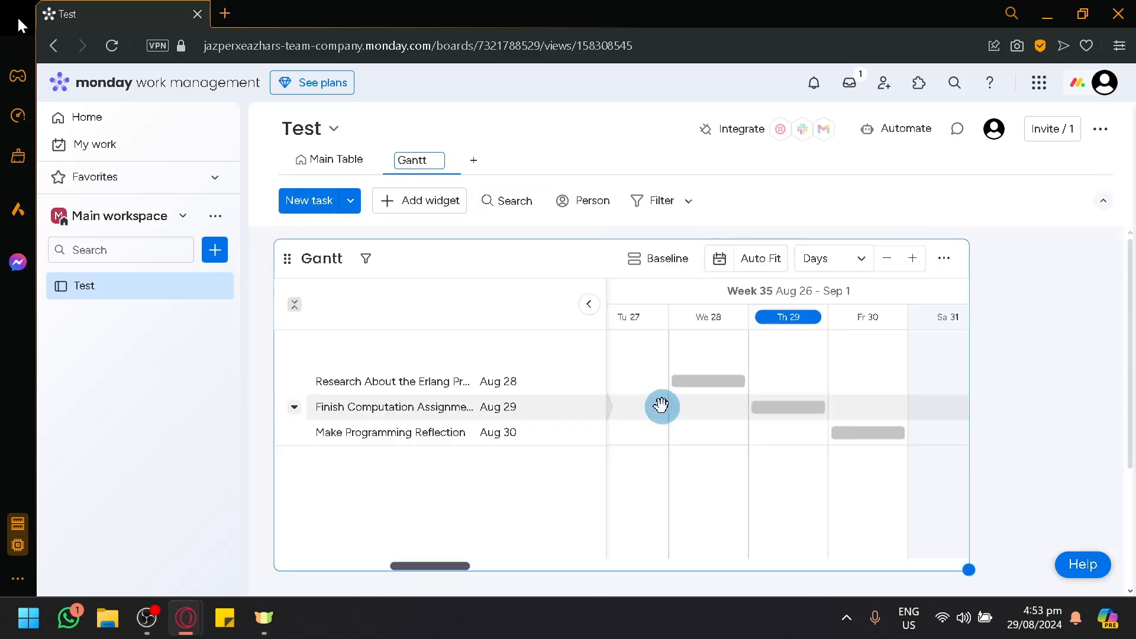
pyautogui.click(594, 305)
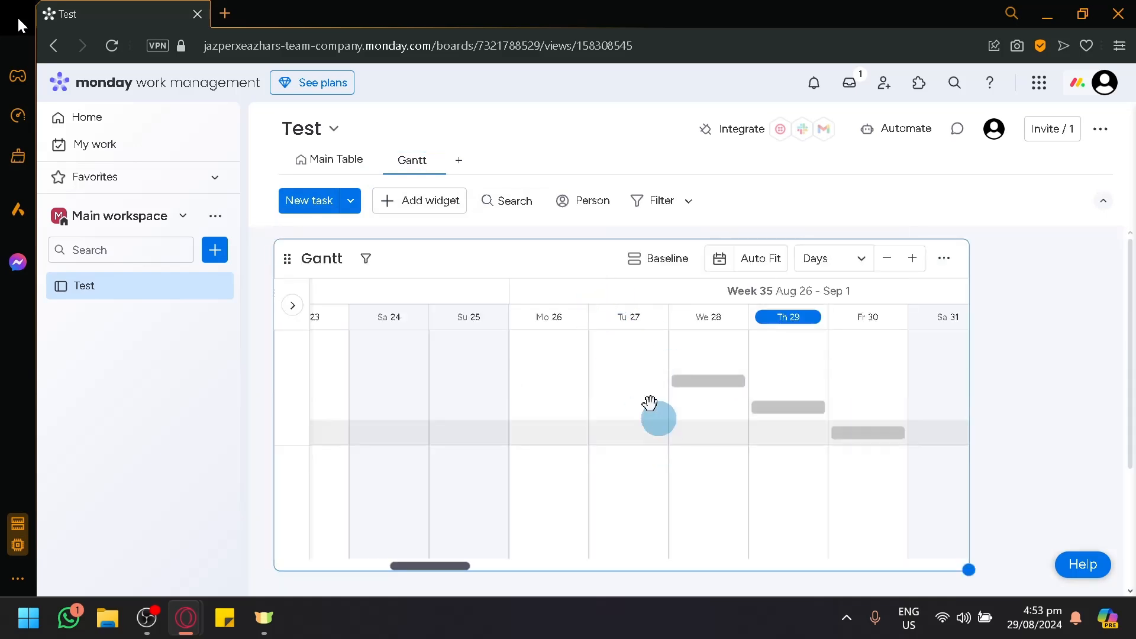
pyautogui.scroll(-3, 975, 435)
pyautogui.scroll(3, 975, 435)
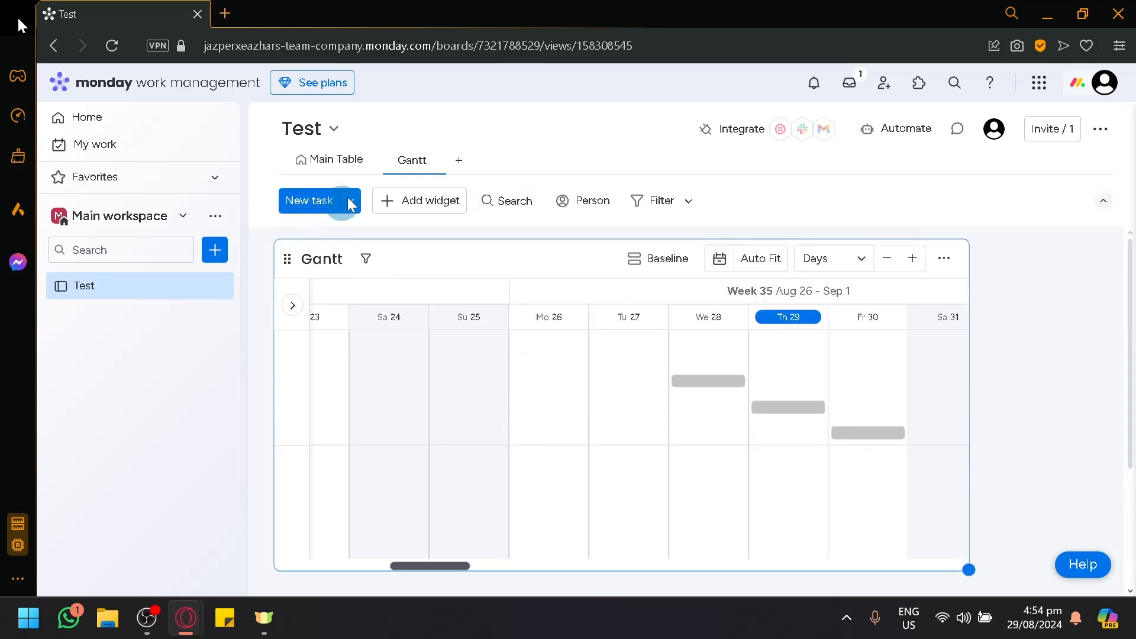
# - Add a Chart view to the board, then return to the main table
pyautogui.click(458, 160)
pyautogui.click(525, 265)
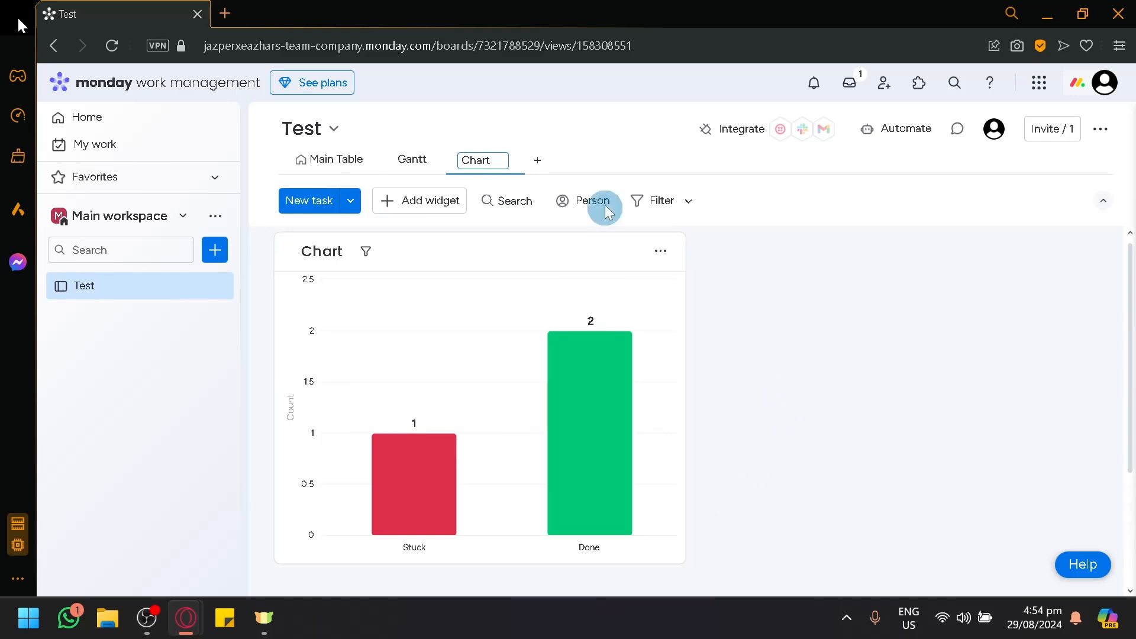
pyautogui.click(336, 159)
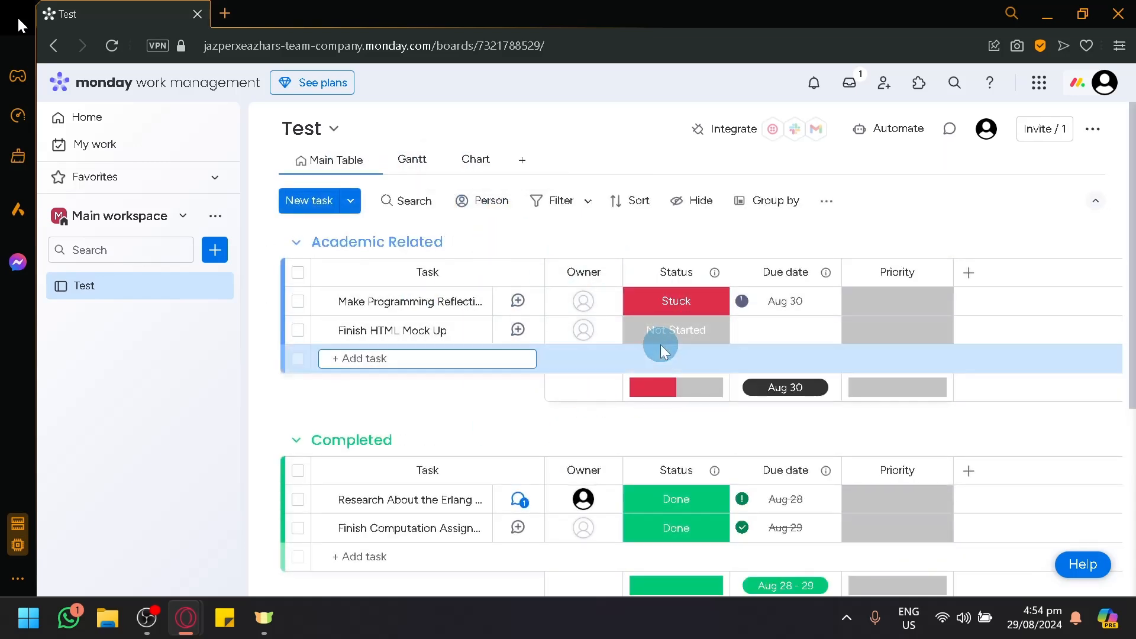
# - Add a Kanban view to the board
pyautogui.click(660, 331)
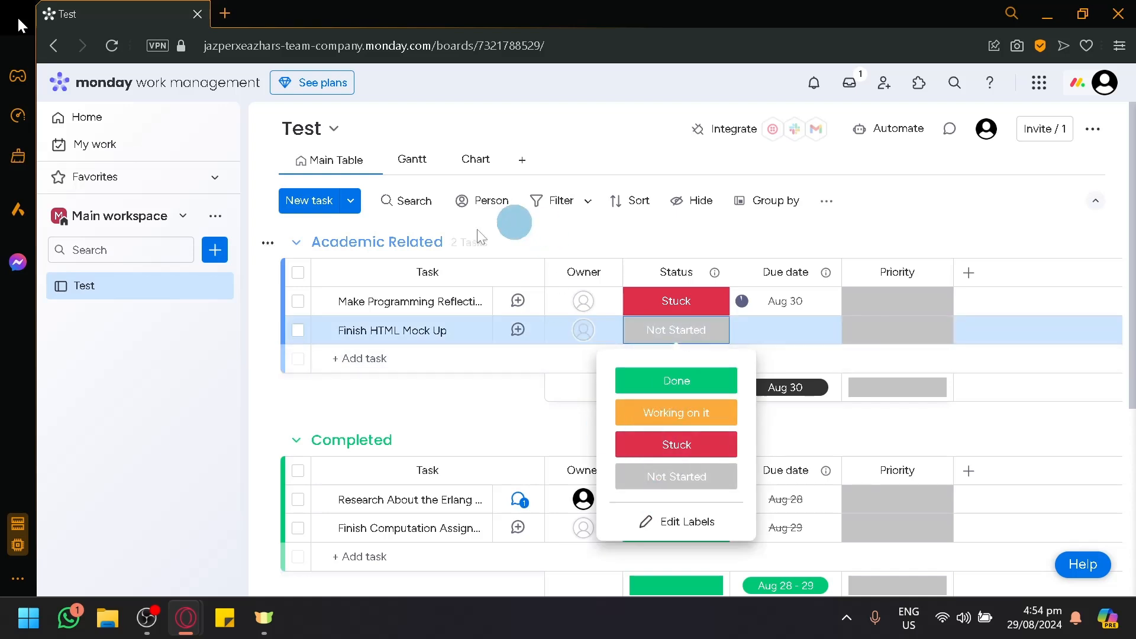
pyautogui.click(521, 160)
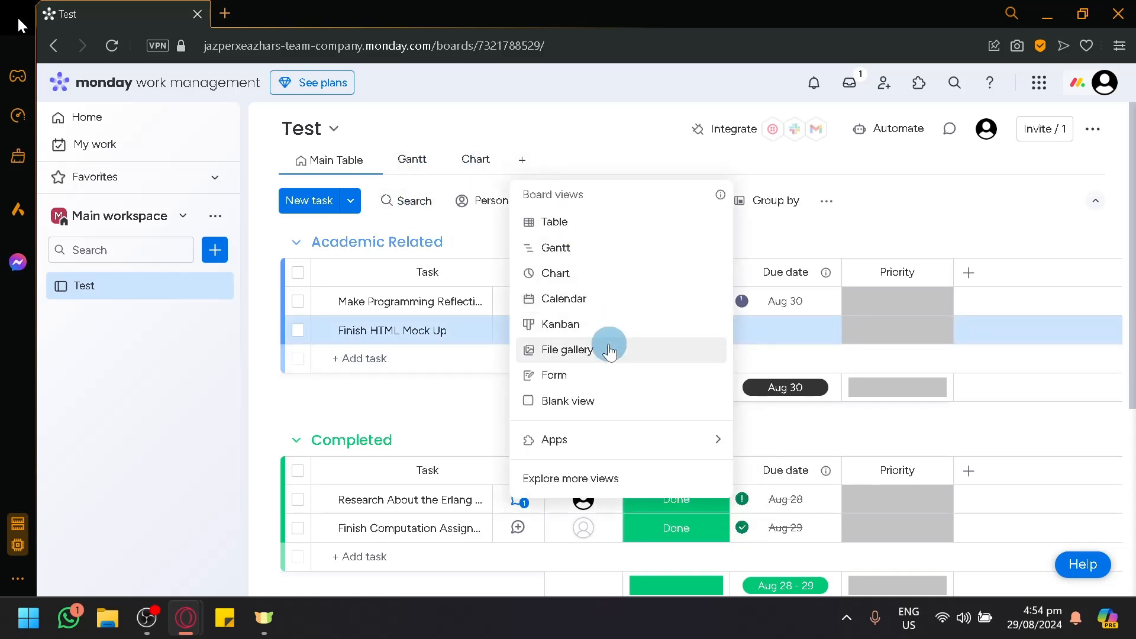
pyautogui.click(602, 326)
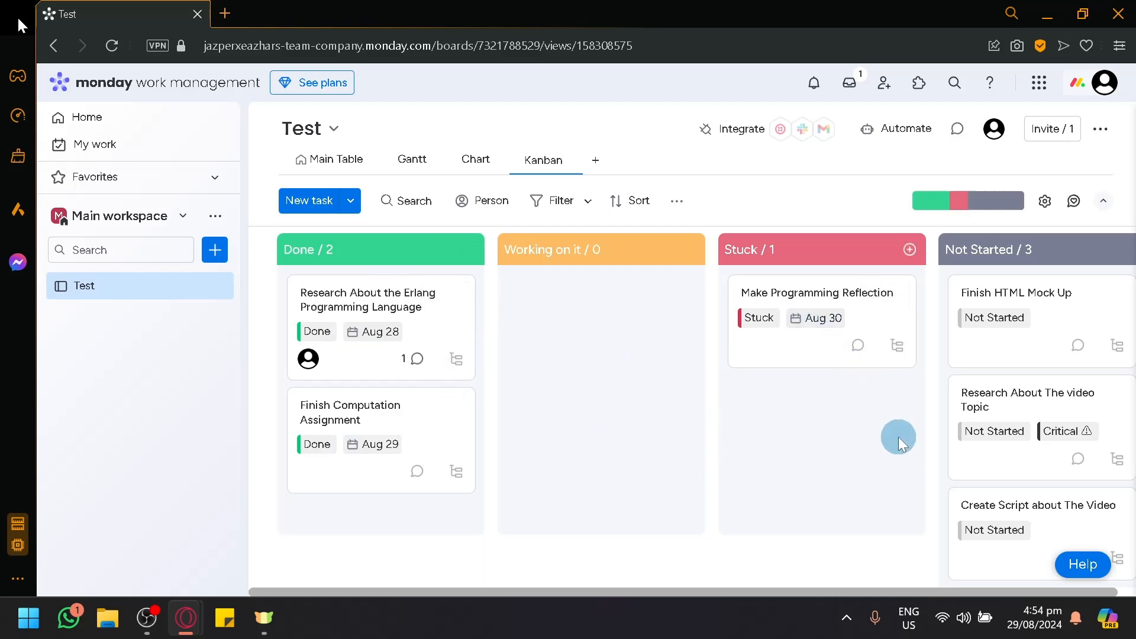
# - Move the Make Programming Reflection card from Stuck to Working on it and on to Done in the Kanban view
pyautogui.click(815, 440)
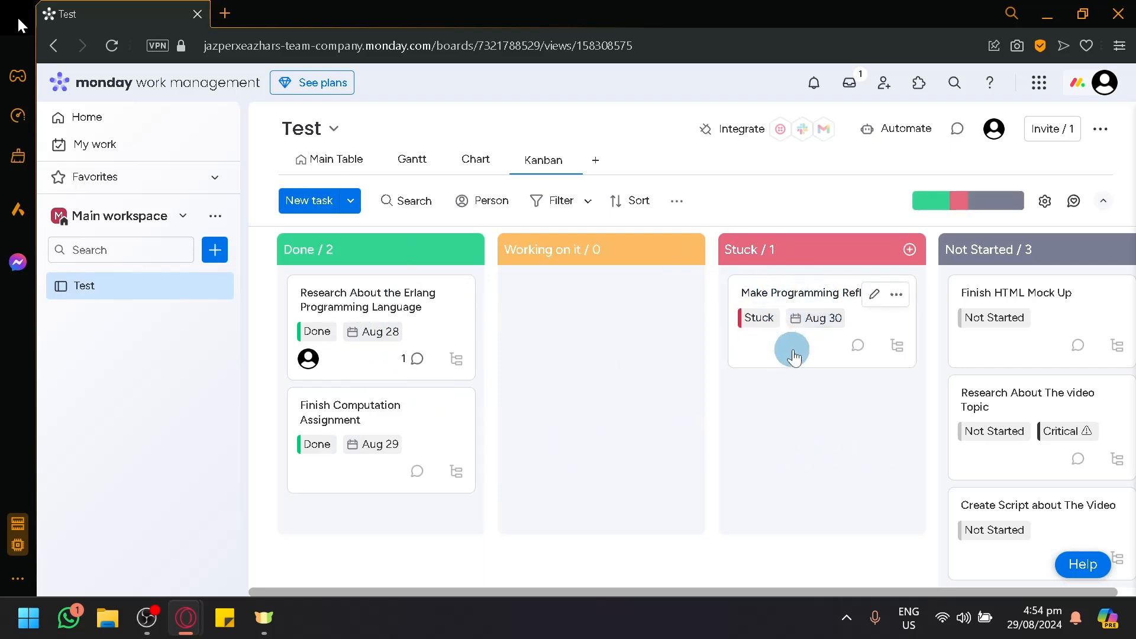
pyautogui.moveTo(809, 355); pyautogui.dragTo(638, 284)
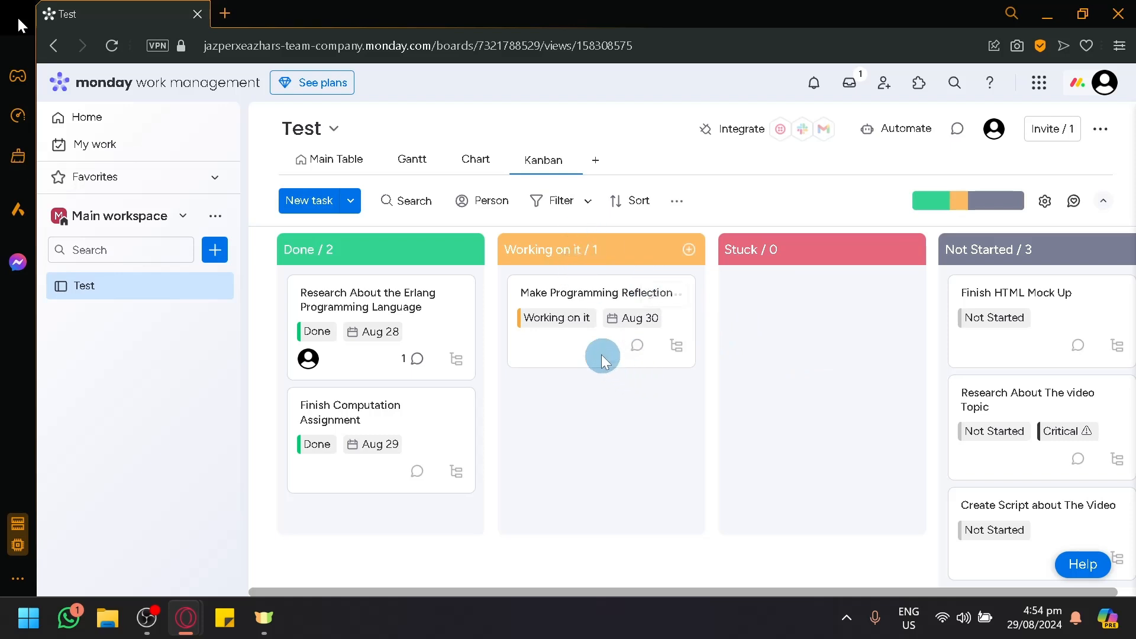
pyautogui.moveTo(601, 353); pyautogui.dragTo(375, 535)
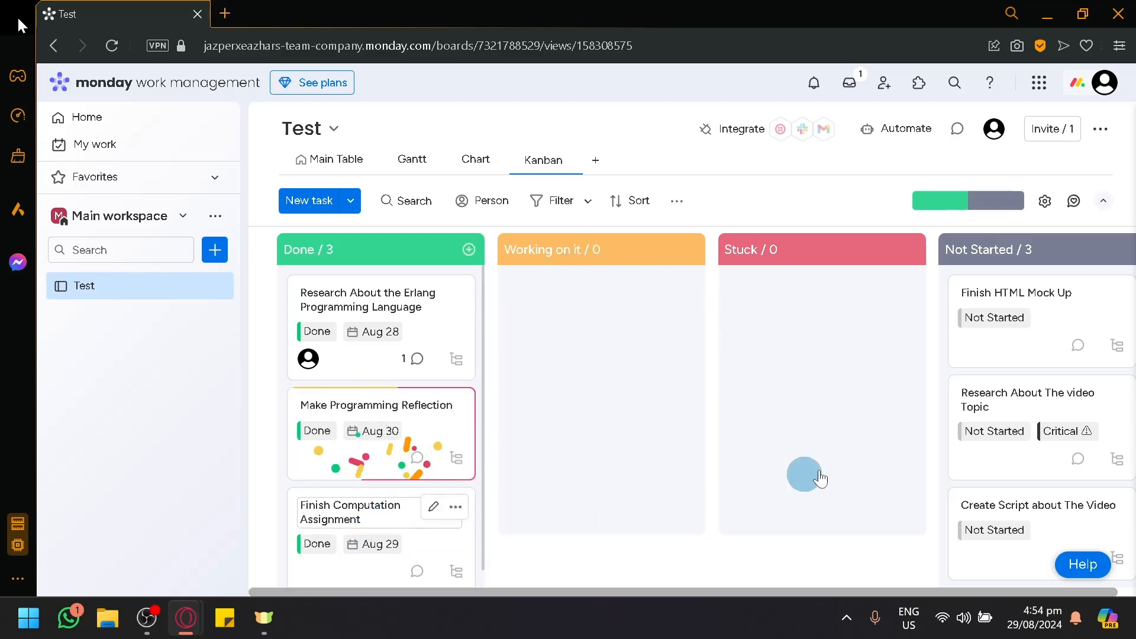
# - Move the Finish HTML Mock Up and Research About The video Topic cards from Not Started to Working on it
pyautogui.moveTo(670, 596); pyautogui.dragTo(798, 583)
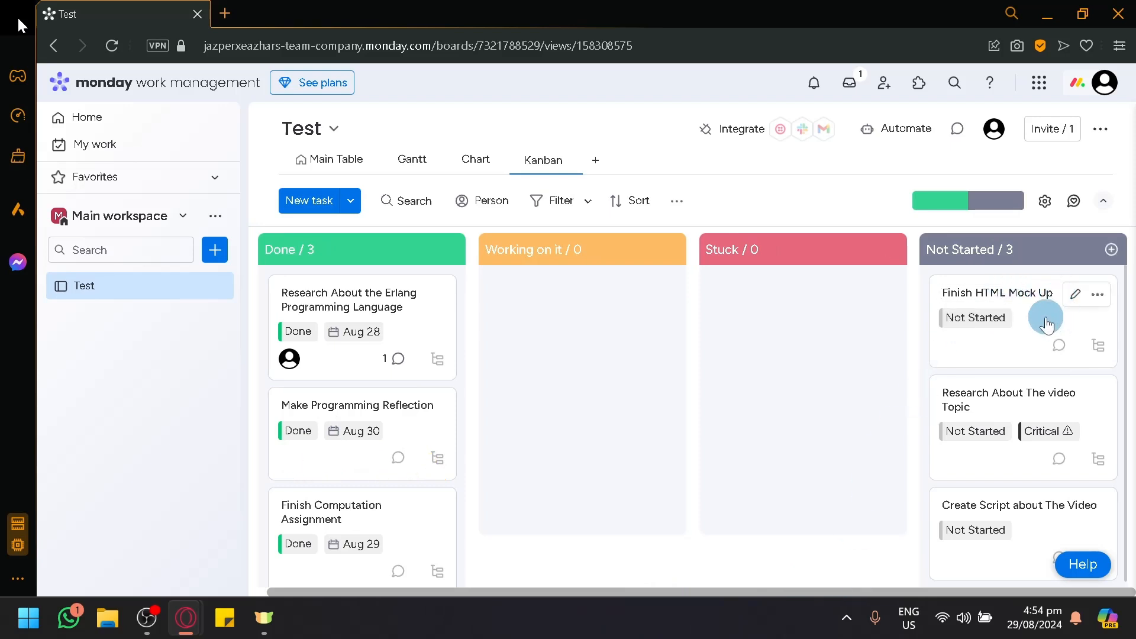
pyautogui.moveTo(1046, 324); pyautogui.dragTo(551, 342)
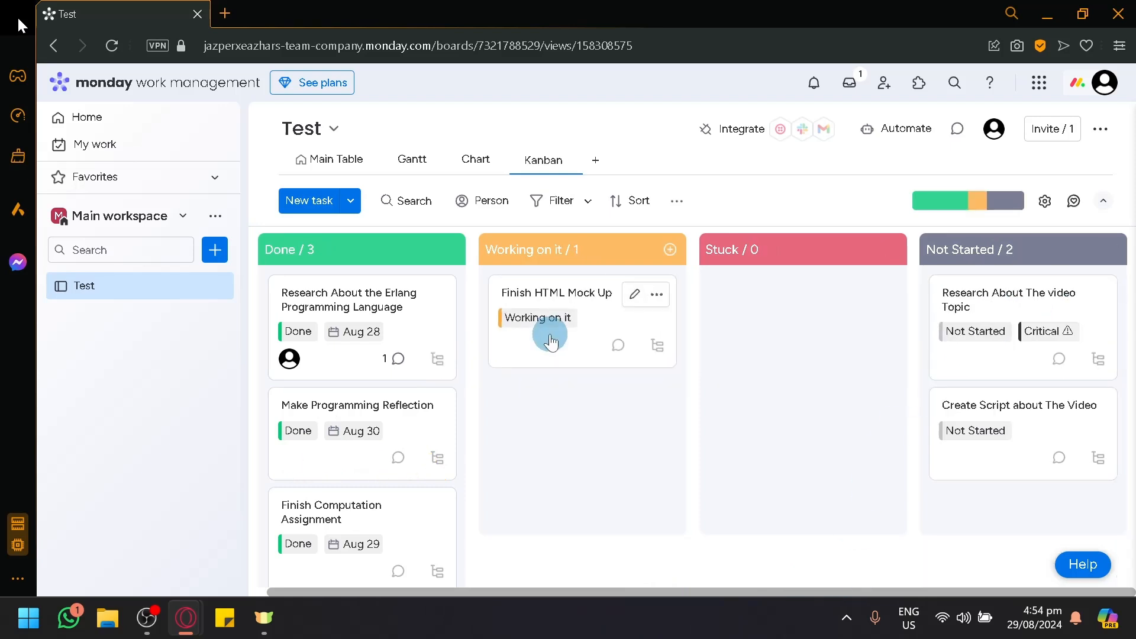
pyautogui.moveTo(872, 331); pyautogui.dragTo(578, 404)
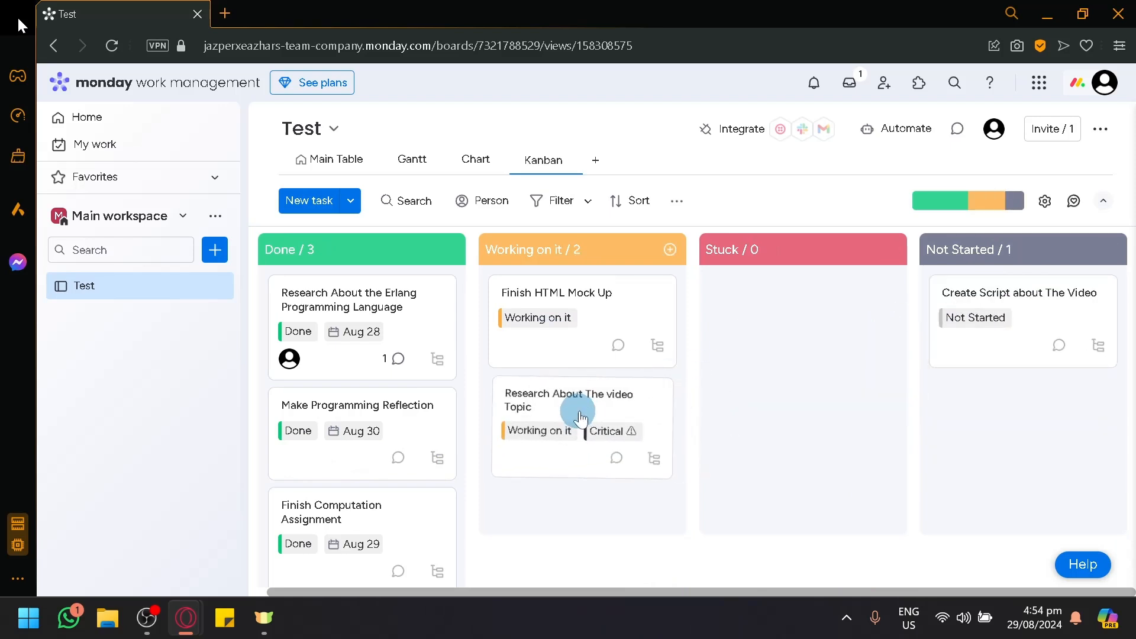
# - In the main table, move the Make Programming Reflection task from Academic Related to the Completed group
pyautogui.click(313, 158)
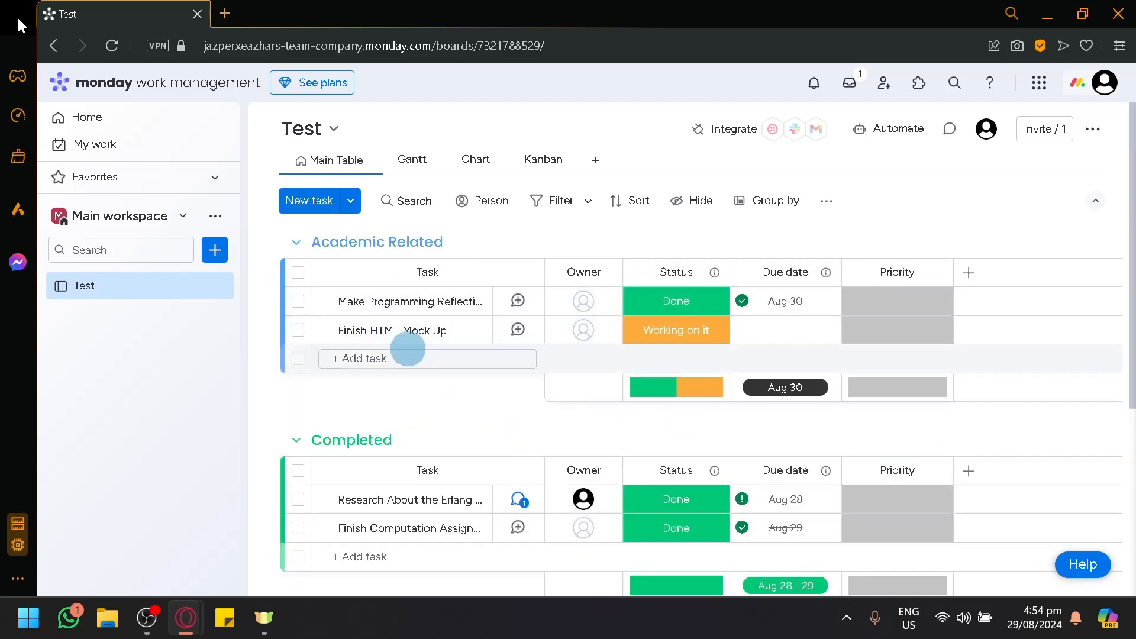
pyautogui.click(308, 310)
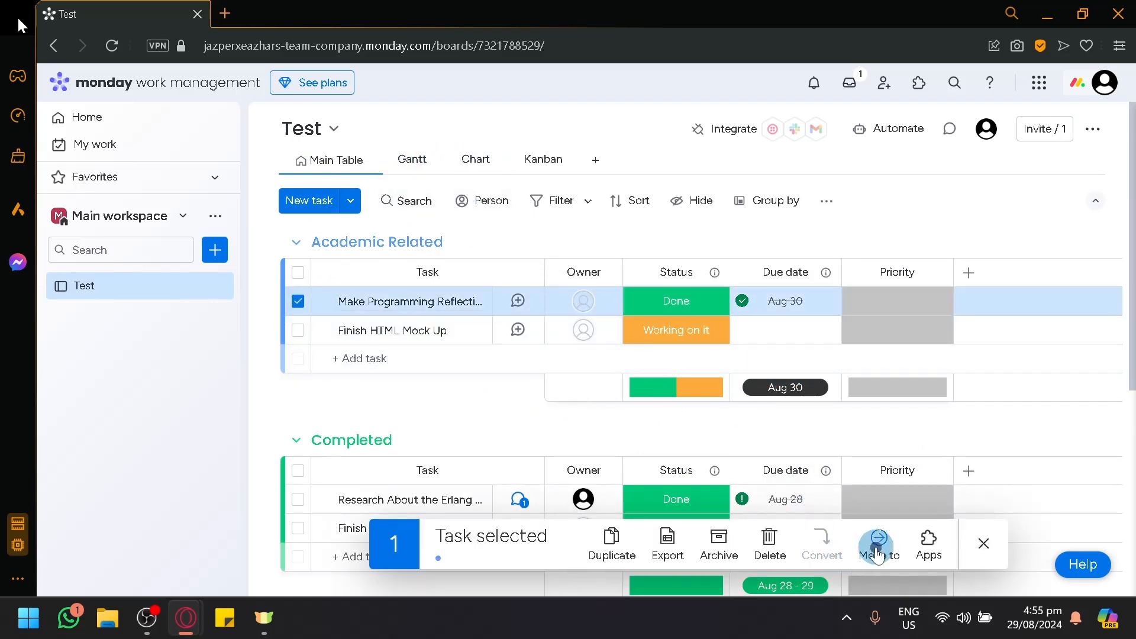
pyautogui.click(879, 542)
pyautogui.click(865, 457)
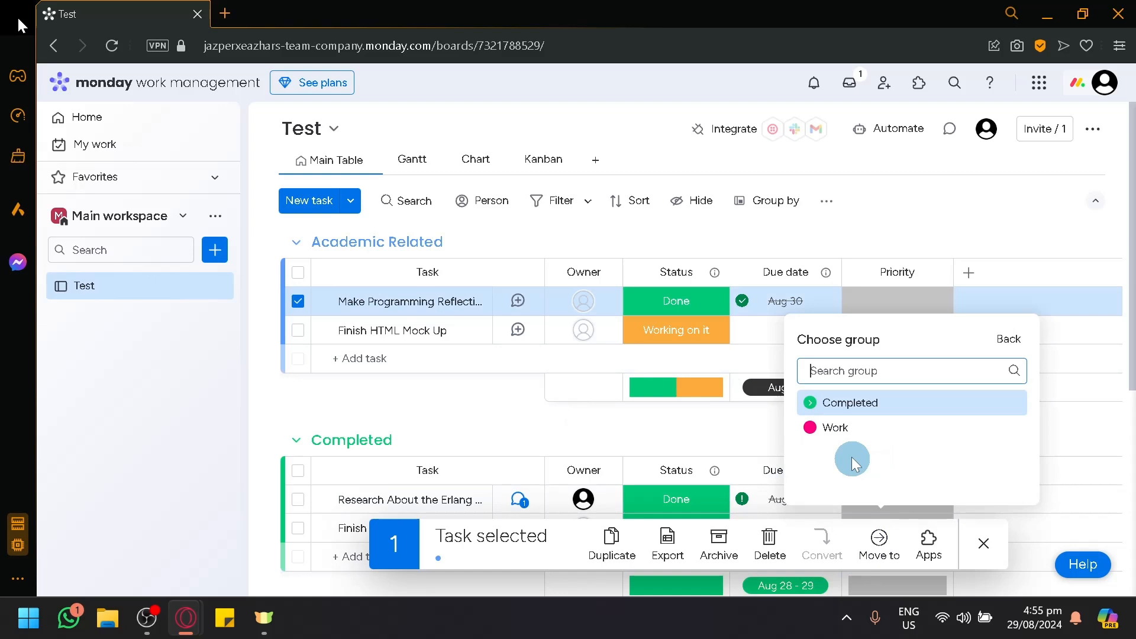
pyautogui.click(857, 402)
pyautogui.scroll(-5, 591, 485)
pyautogui.scroll(5, 582, 506)
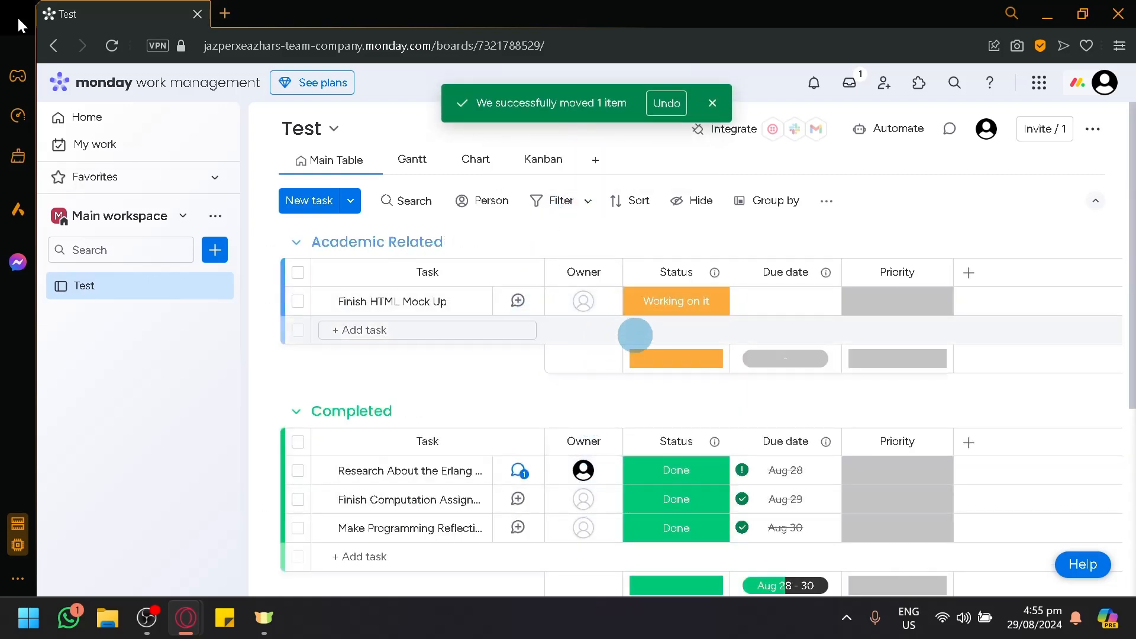
# - Create a pink status label named "Waiting For Groupmate" and assign it to the Finish HTML Mock Up task
pyautogui.click(679, 305)
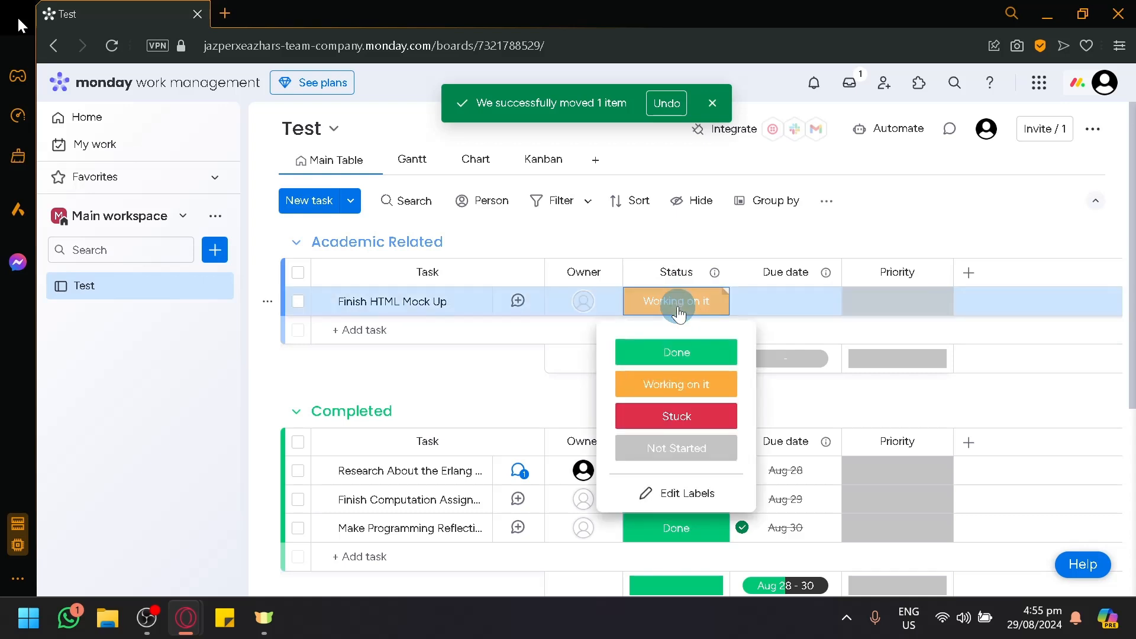
pyautogui.click(683, 491)
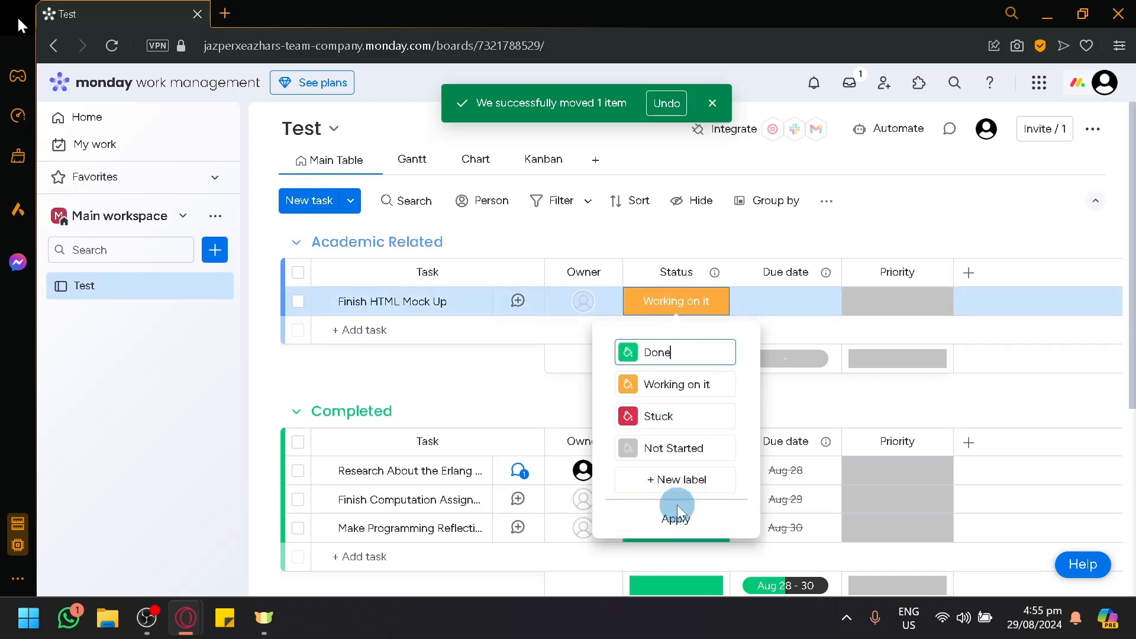
pyautogui.click(671, 490)
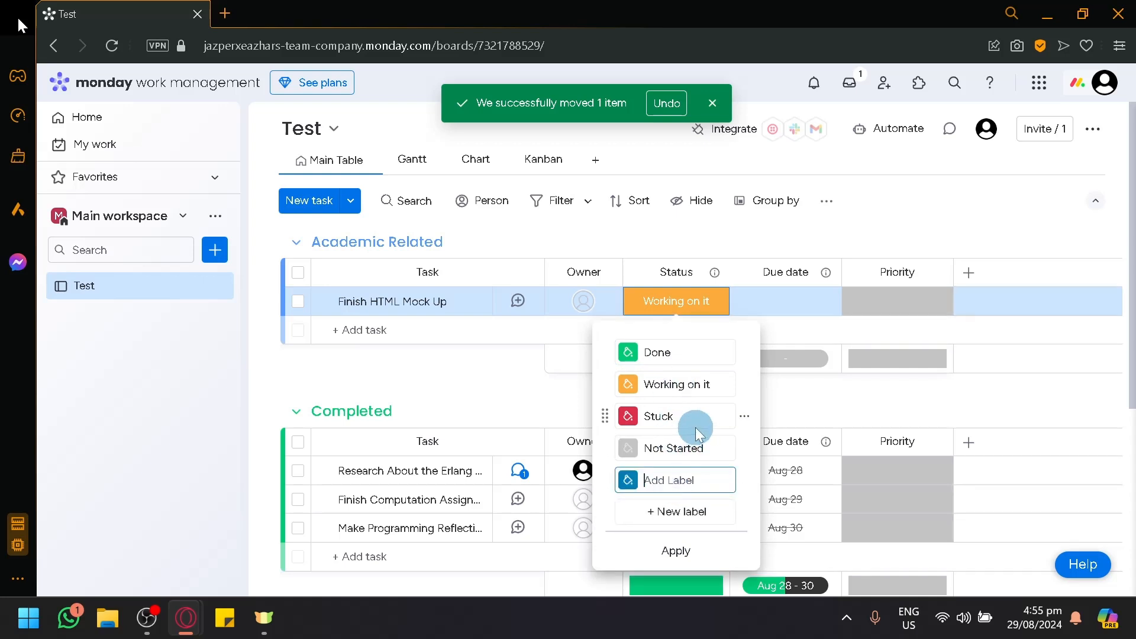
pyautogui.write('Waiting For Groupmate')
pyautogui.click(627, 480)
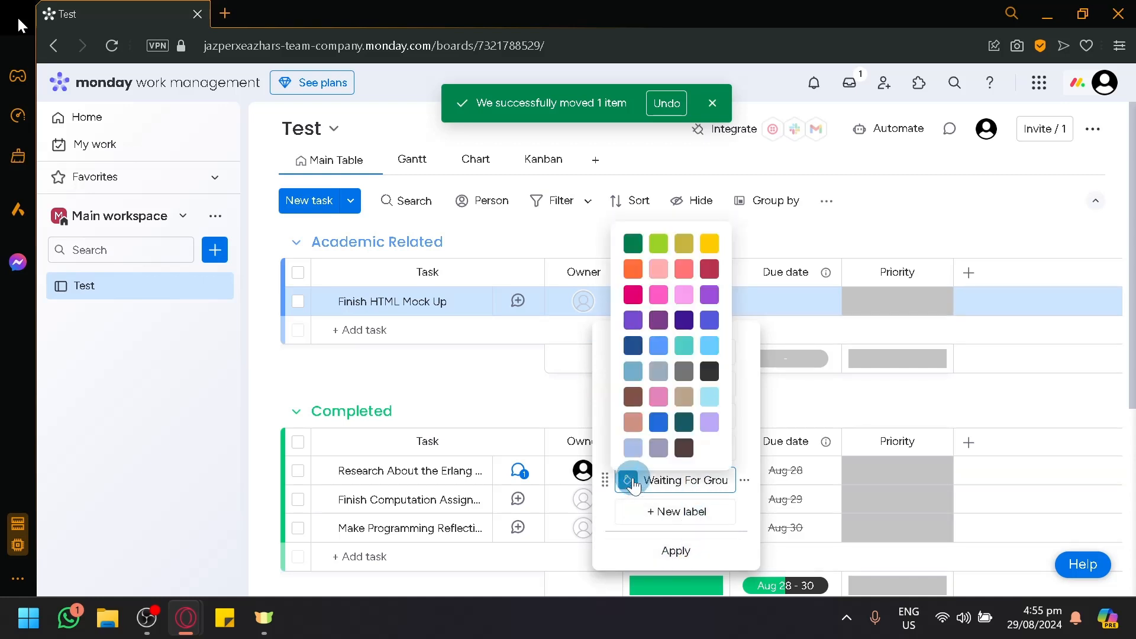
pyautogui.click(658, 424)
pyautogui.click(674, 549)
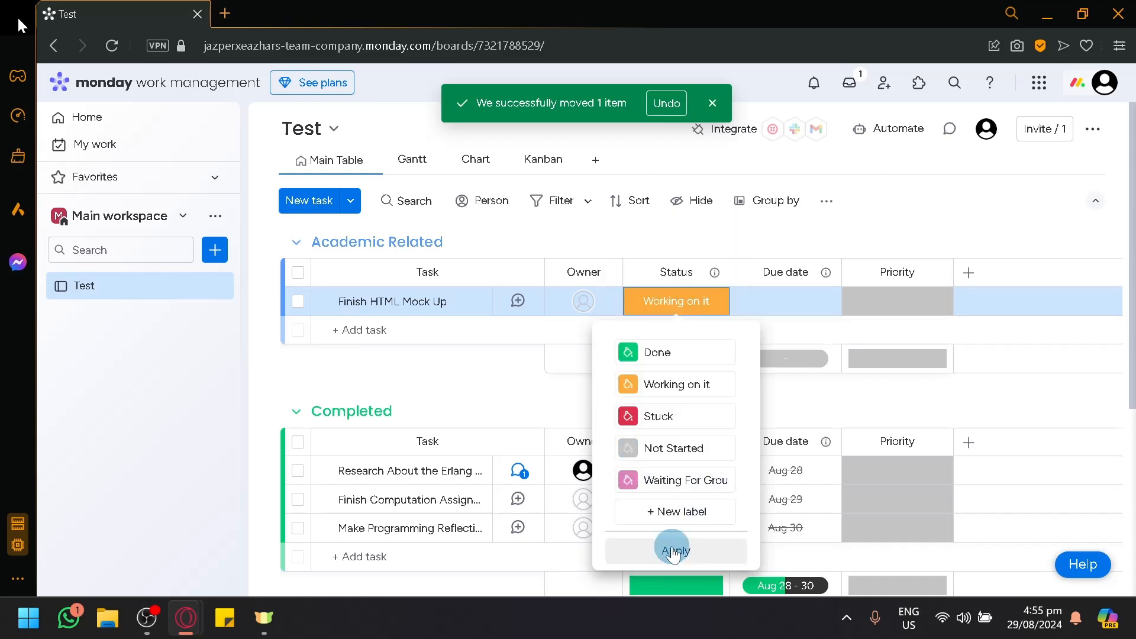
pyautogui.click(653, 480)
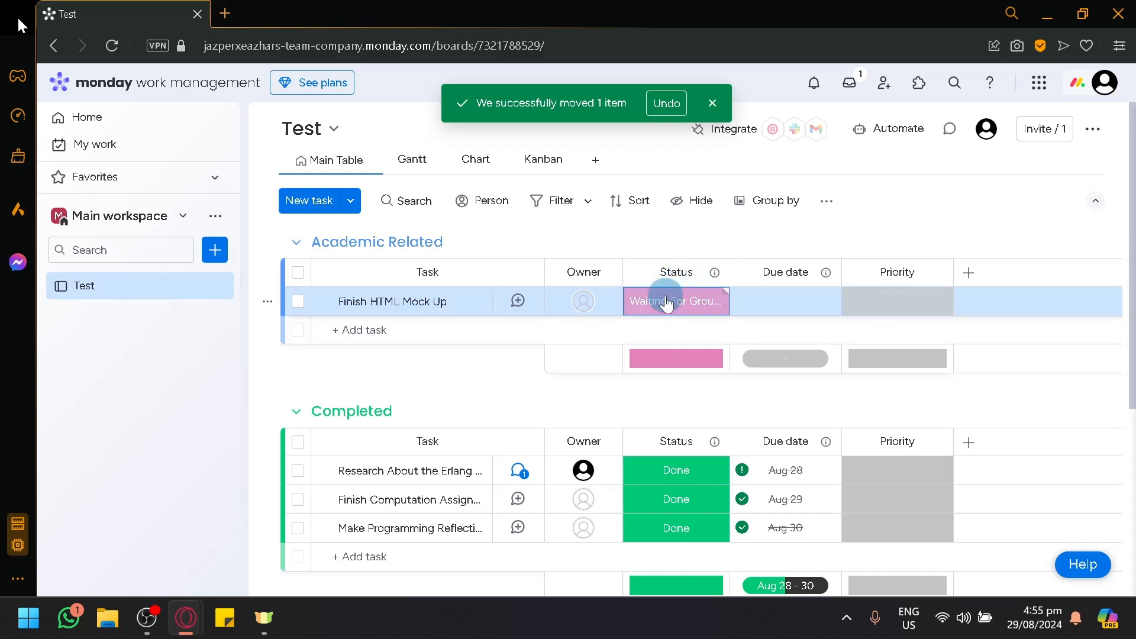
pyautogui.click(711, 105)
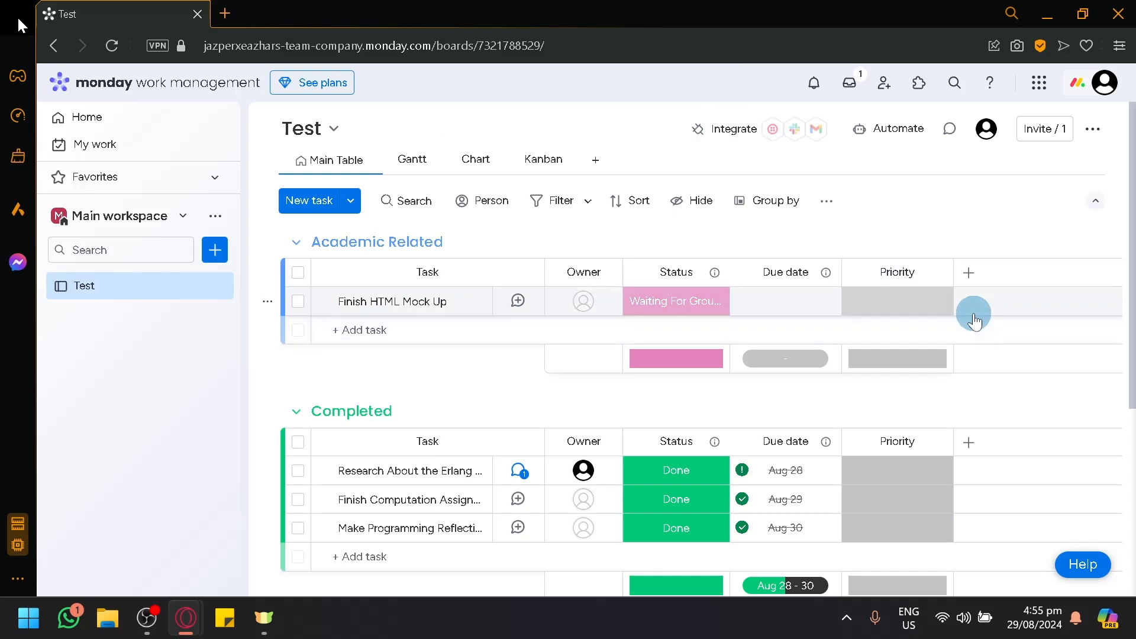
# - Examine the priority labels, the kinds of items that can be added to the workspace, and the board's info
pyautogui.click(927, 318)
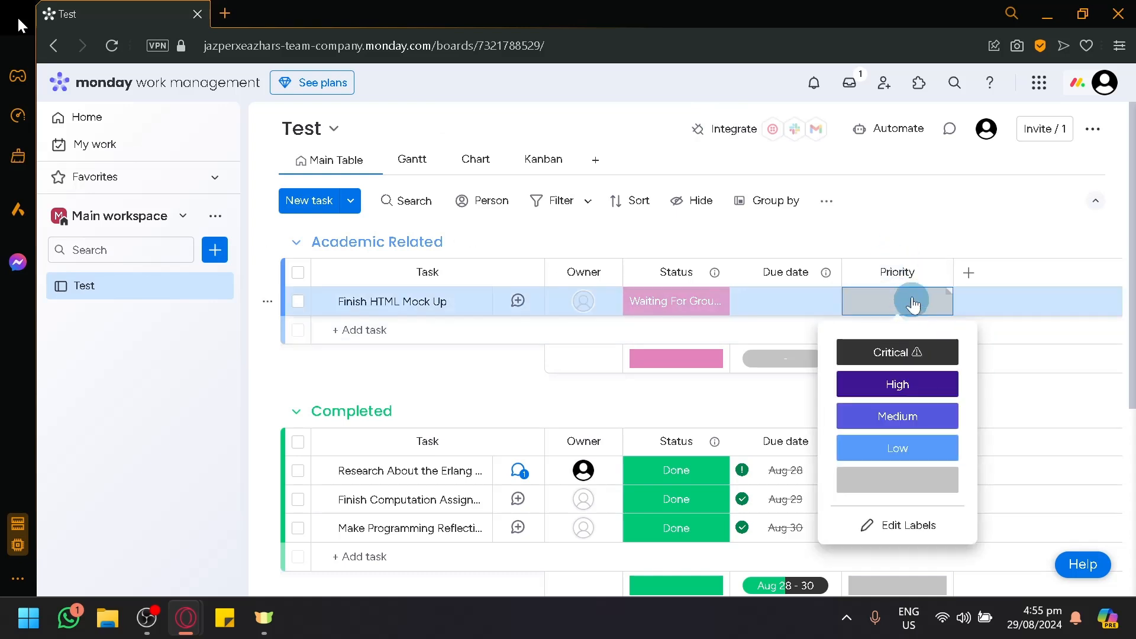
pyautogui.click(704, 402)
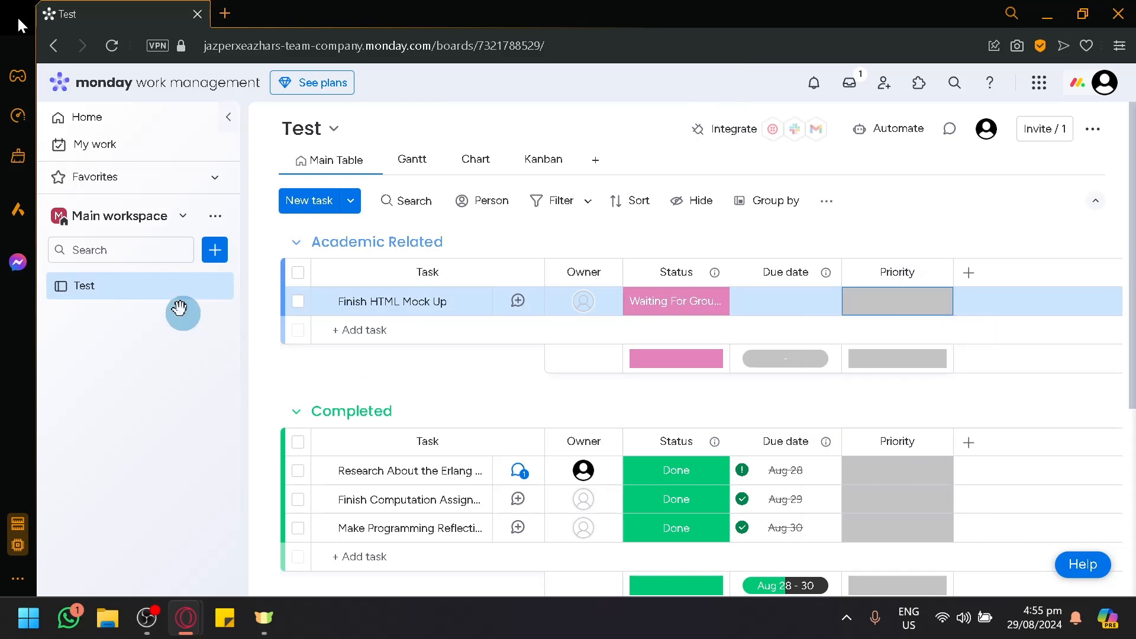
pyautogui.click(216, 250)
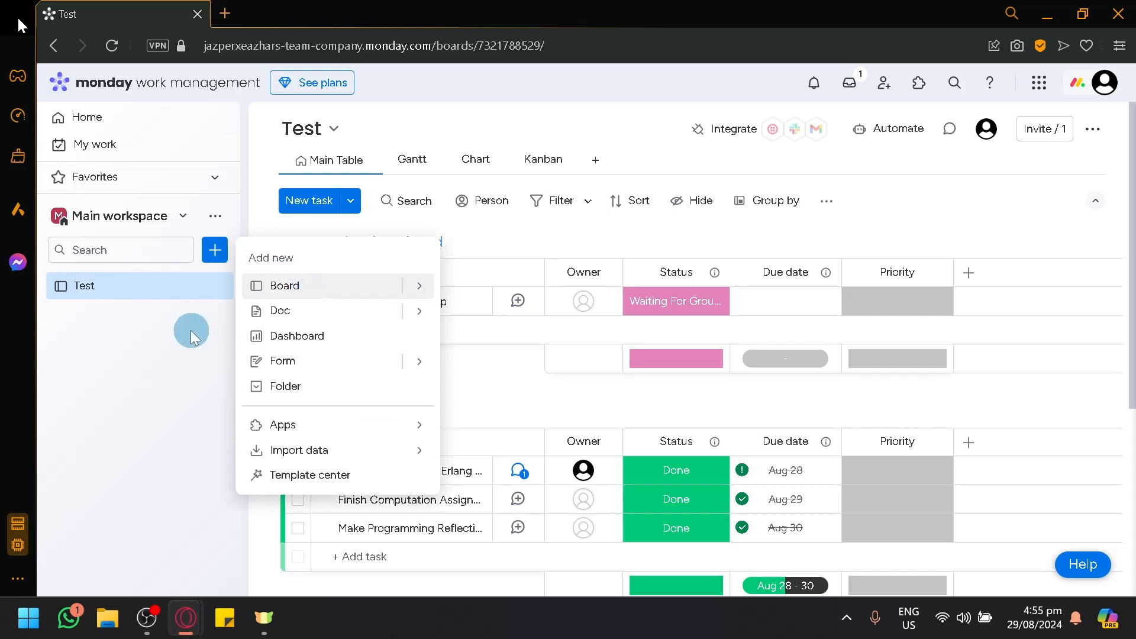
pyautogui.click(190, 330)
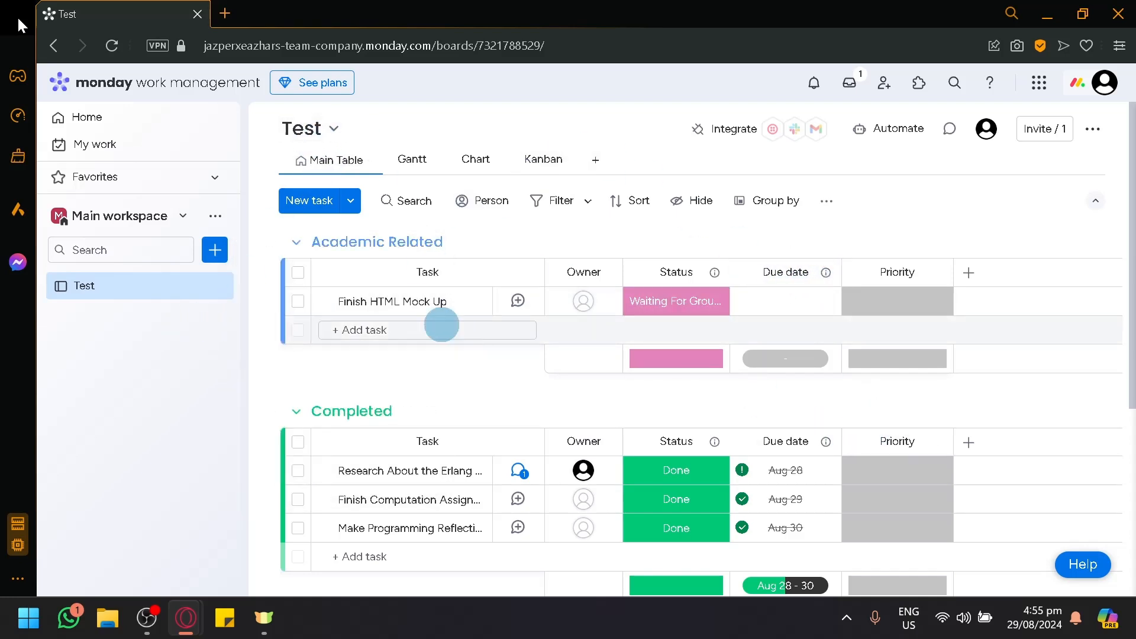
pyautogui.click(333, 128)
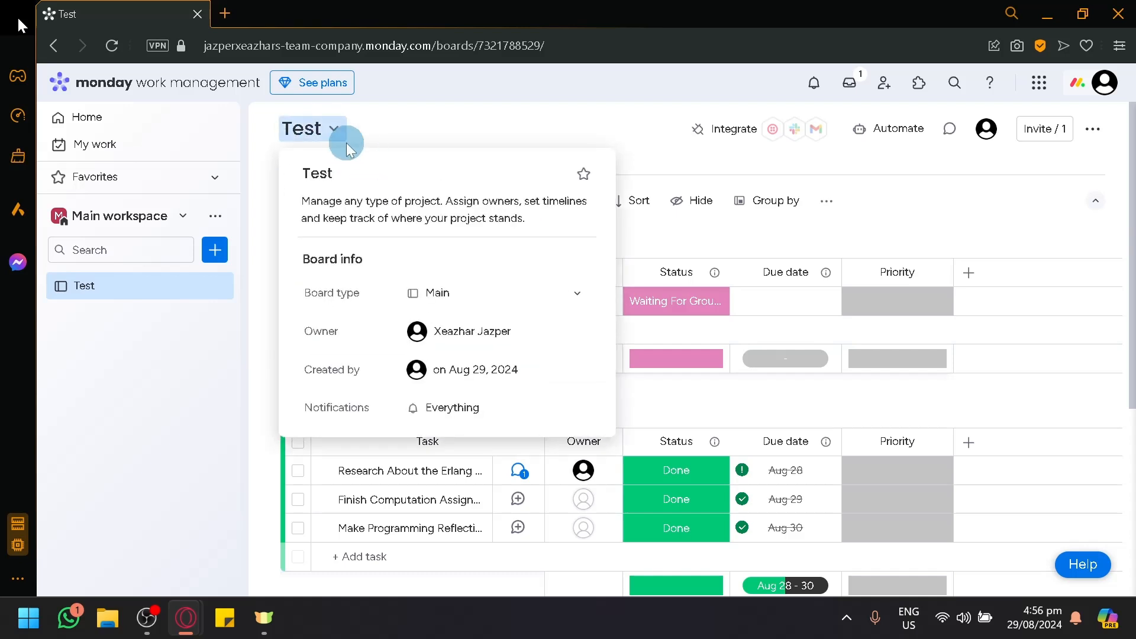
pyautogui.click(339, 137)
pyautogui.scroll(-3, 485, 403)
pyautogui.scroll(3, 482, 320)
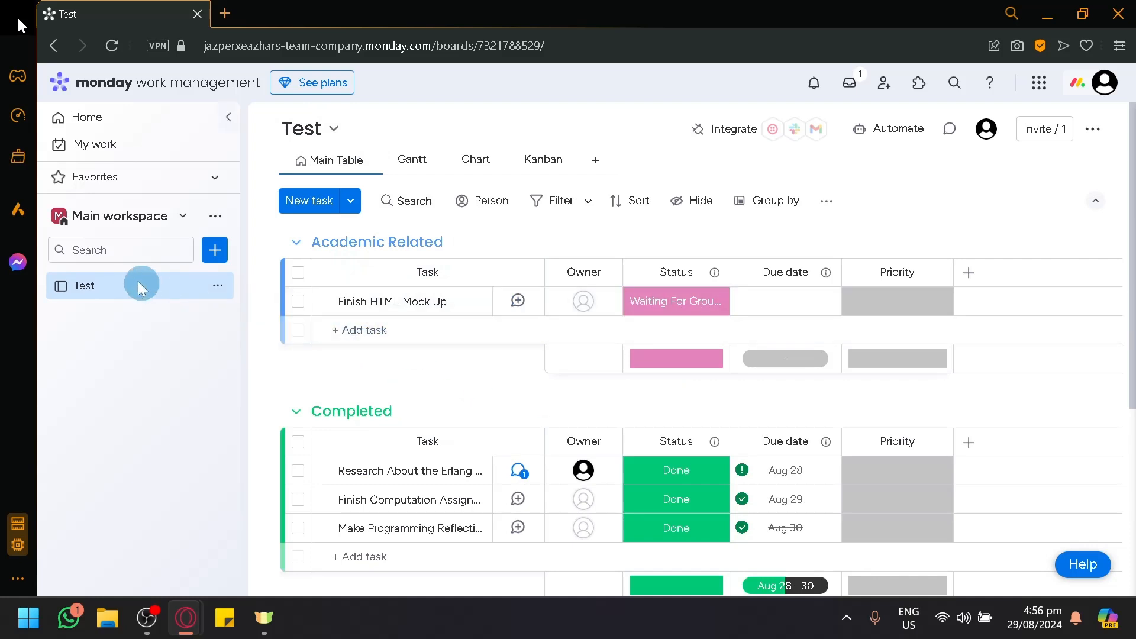
pyautogui.click(215, 250)
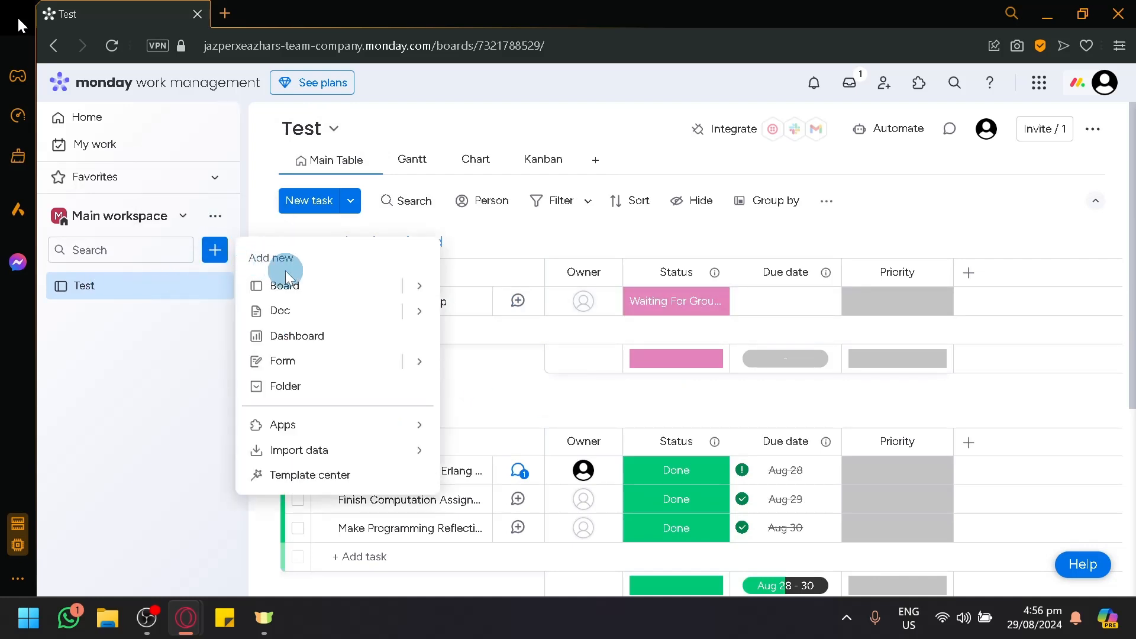
pyautogui.click(294, 285)
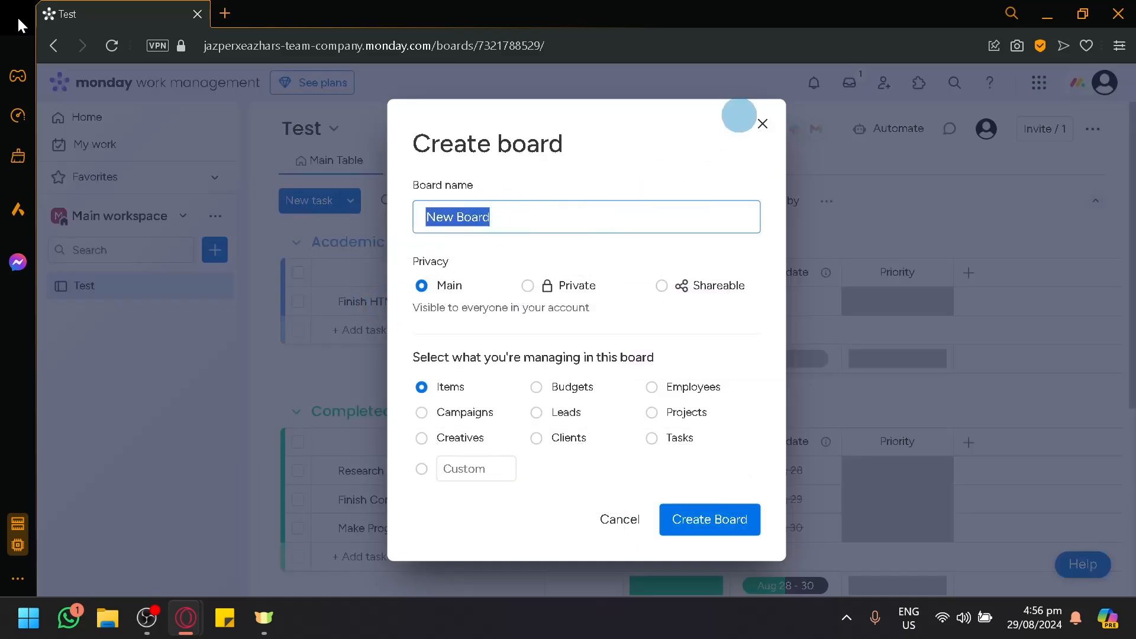
pyautogui.click(767, 126)
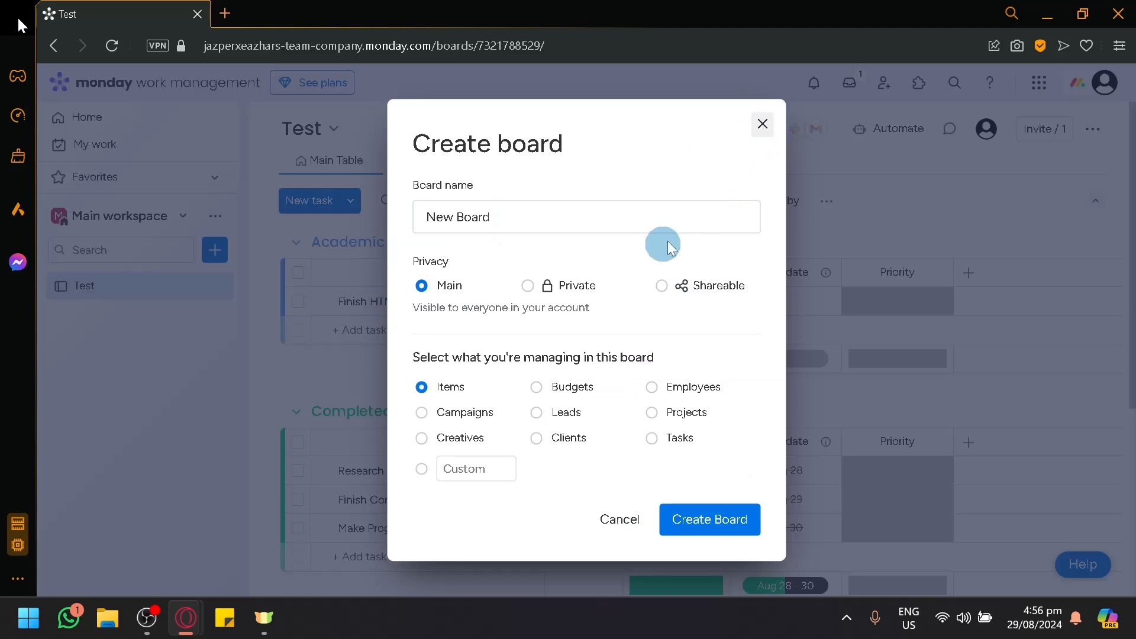
pyautogui.click(763, 122)
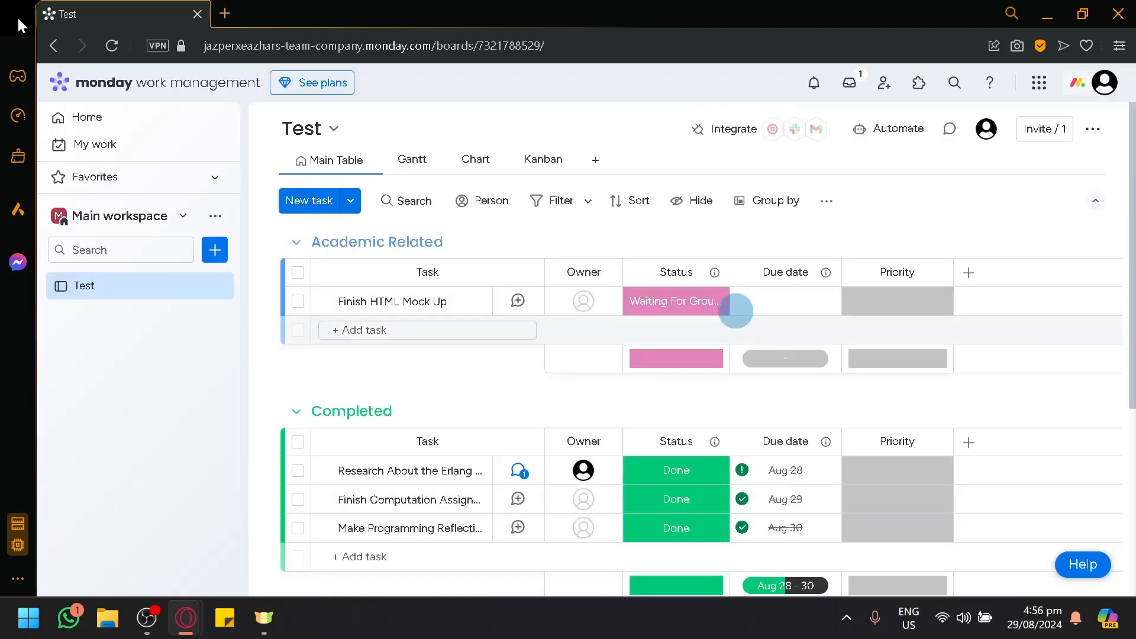
pyautogui.scroll(-3, 428, 385)
pyautogui.scroll(3, 436, 377)
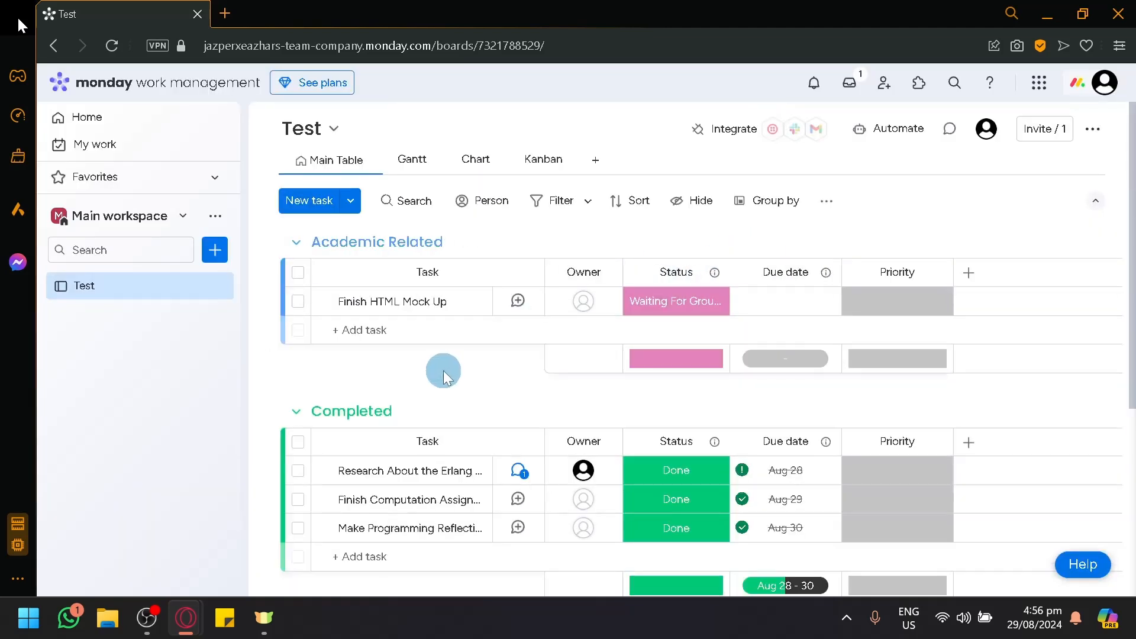